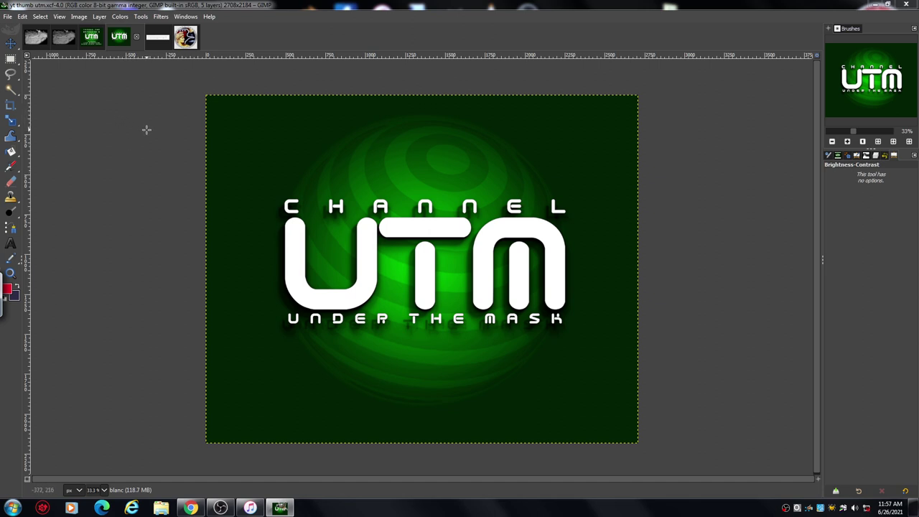
Make APOLLO17.xcf, the Apollo XVII mission patch, the active image.
left_click(187, 40)
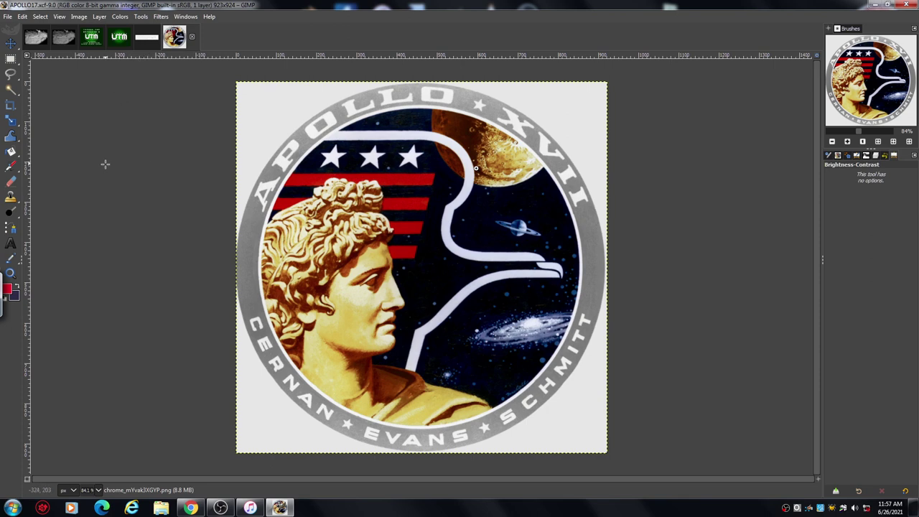
Display burn.xcf, the 739×147 text image explaining the Dodge and Burn tools.
left_click(146, 37)
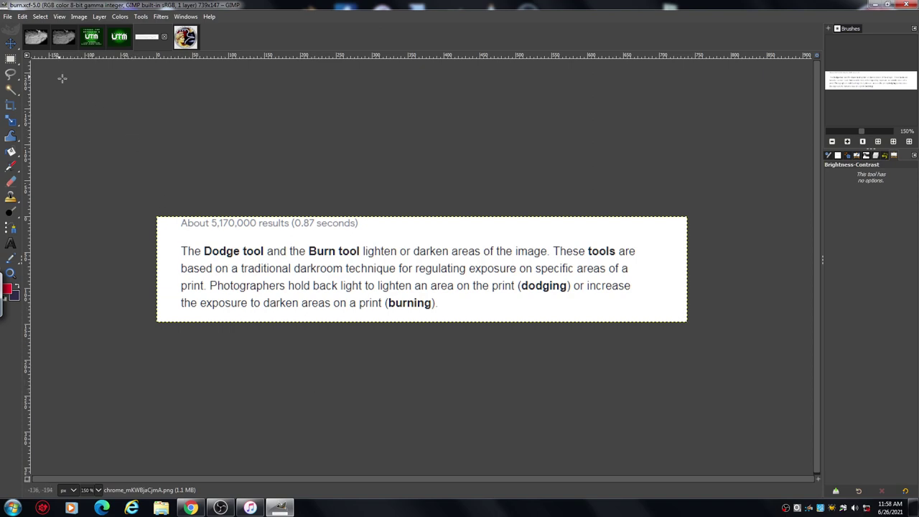
left_click(41, 39)
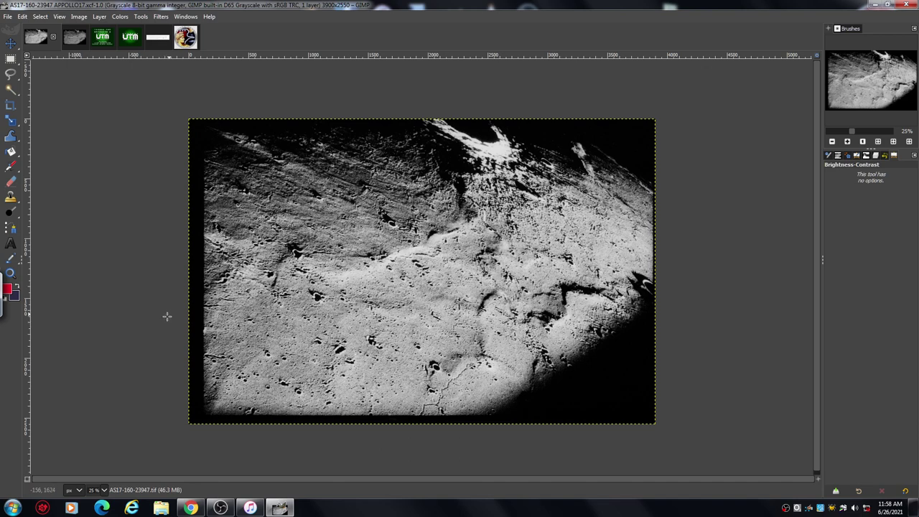
left_click(847, 142)
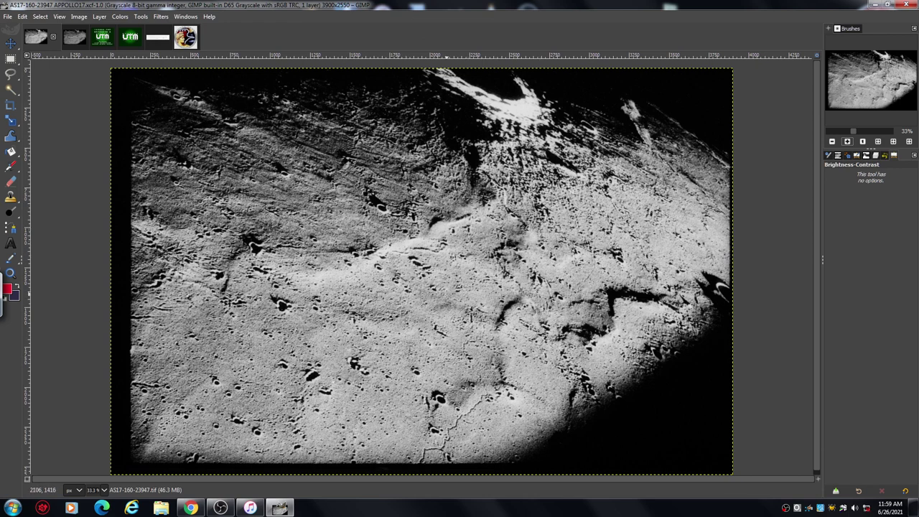
left_click(10, 212)
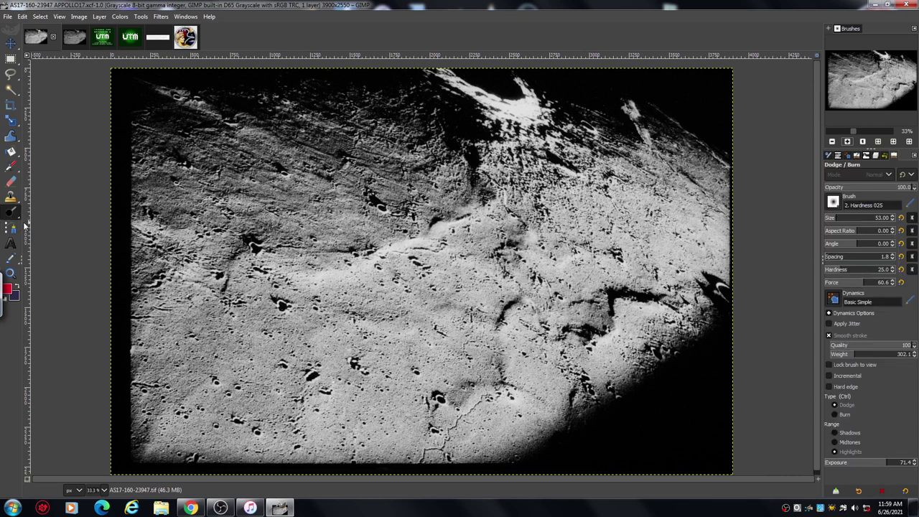
Zoom to 200% on the photo's dark upper-right edge and set the dodge brush size to 17.
left_click(847, 141)
left_click(848, 141)
left_click(847, 141)
left_click(847, 141)
left_click(847, 141)
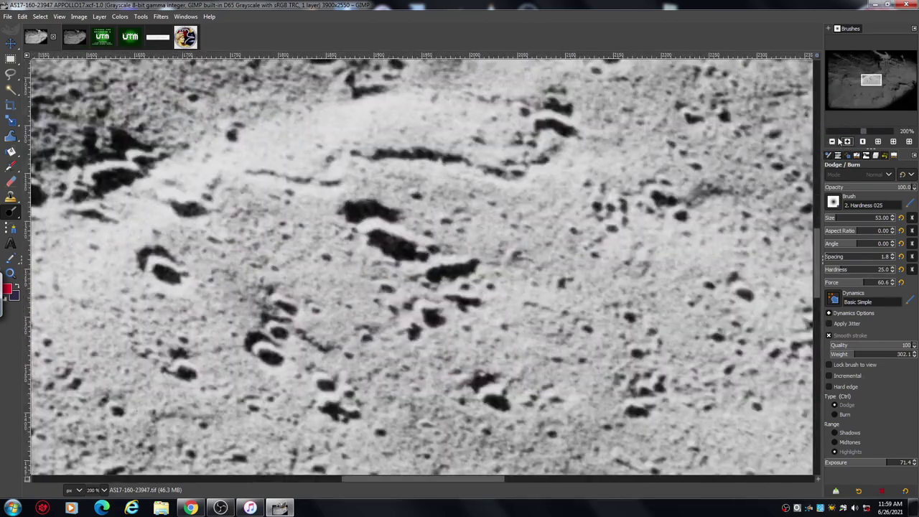
left_click_drag(871, 80, 901, 60)
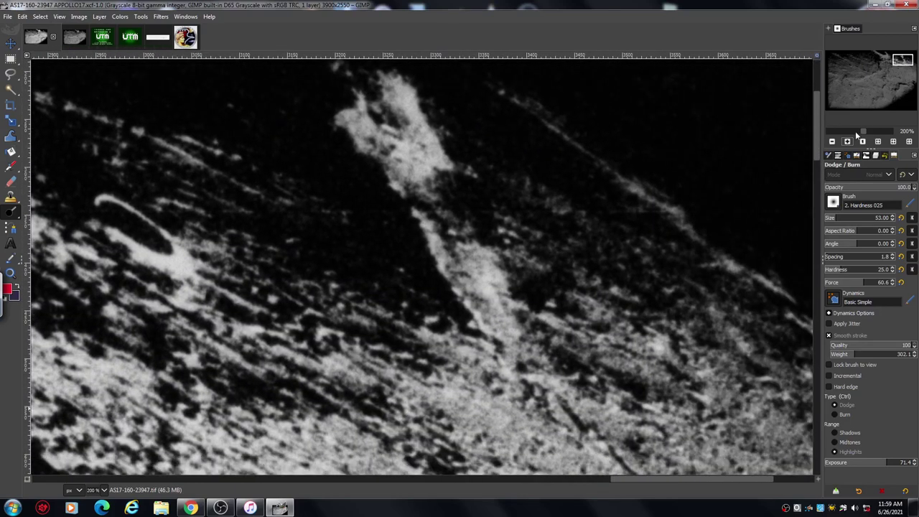
left_click(830, 217)
Pan left across the shadowed lunar terrain using the horizontal scrollbar.
left_click_drag(630, 479, 488, 480)
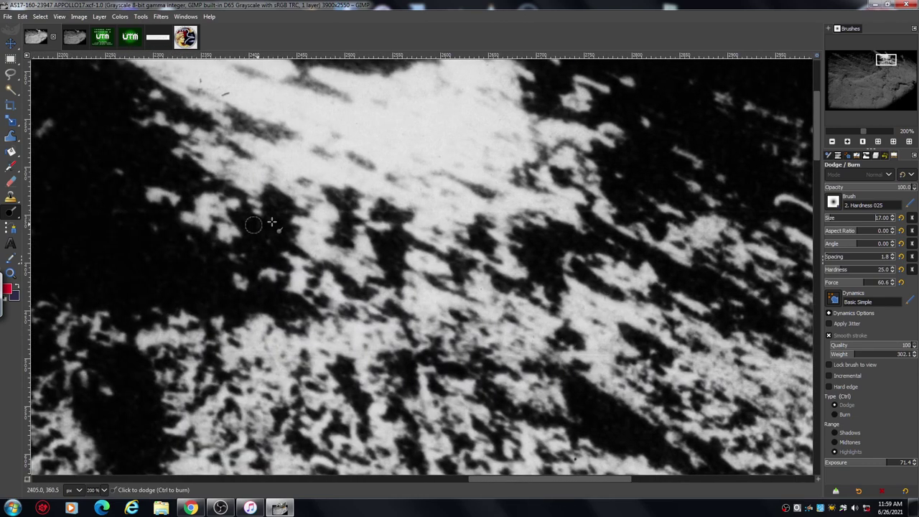
left_click_drag(537, 478, 426, 497)
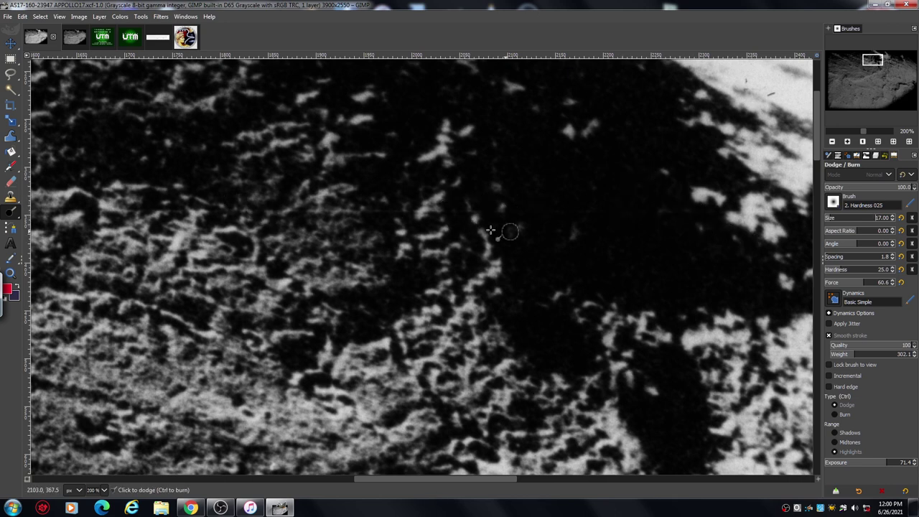
left_click_drag(461, 478, 378, 507)
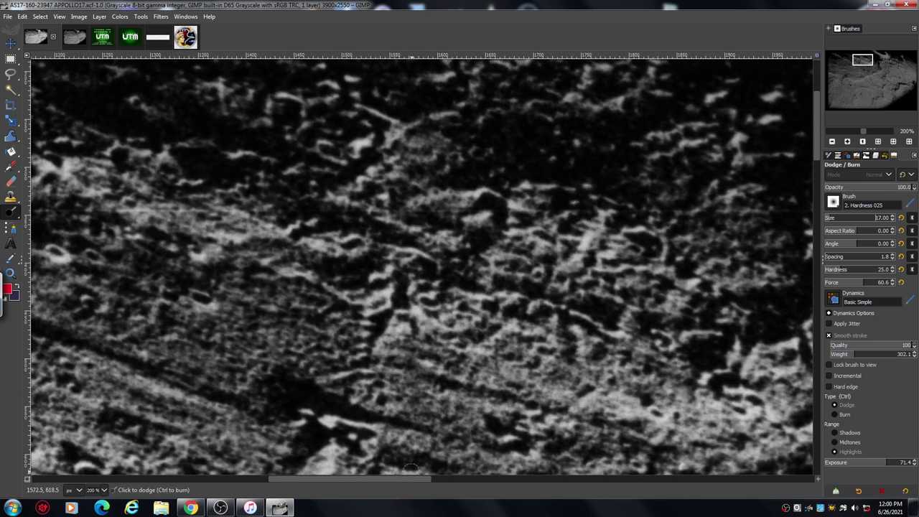
left_click_drag(401, 476, 191, 495)
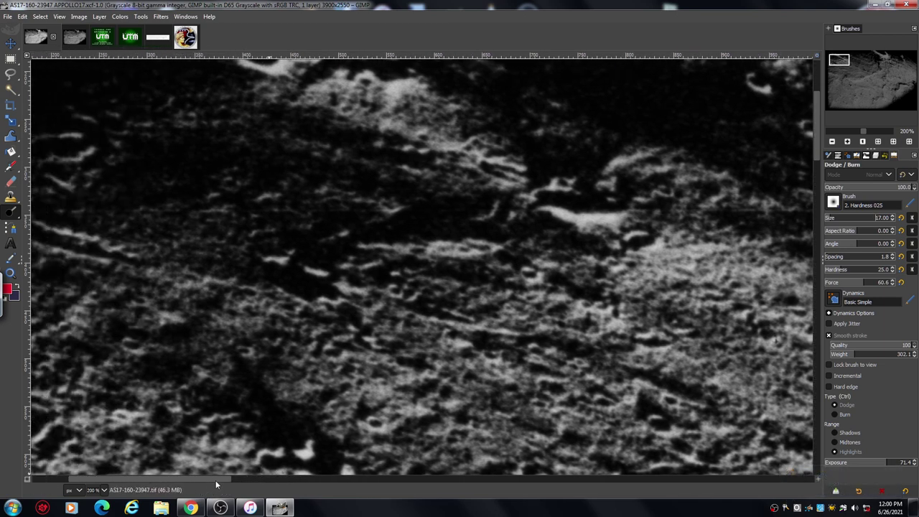
left_click_drag(230, 485, 247, 495)
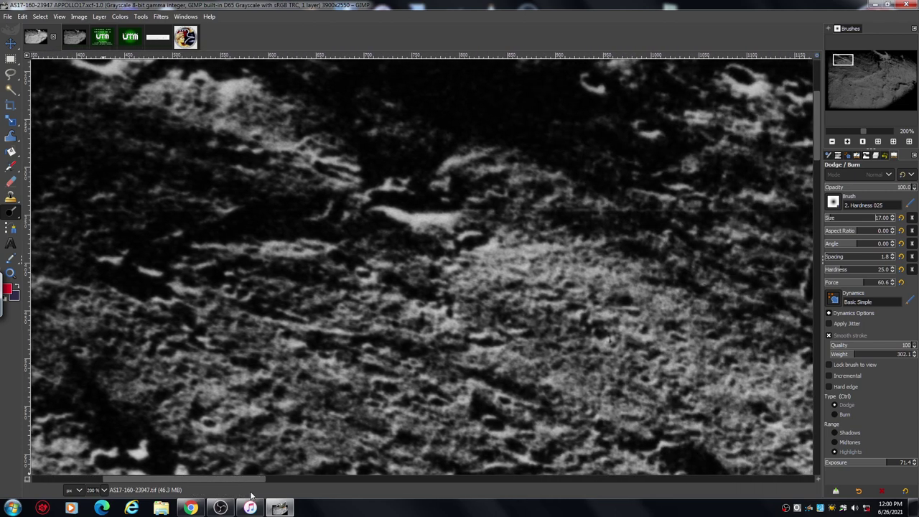
mouse_move(251, 496)
left_mouse_down()
mouse_move(218, 497)
mouse_move(299, 494)
left_mouse_up()
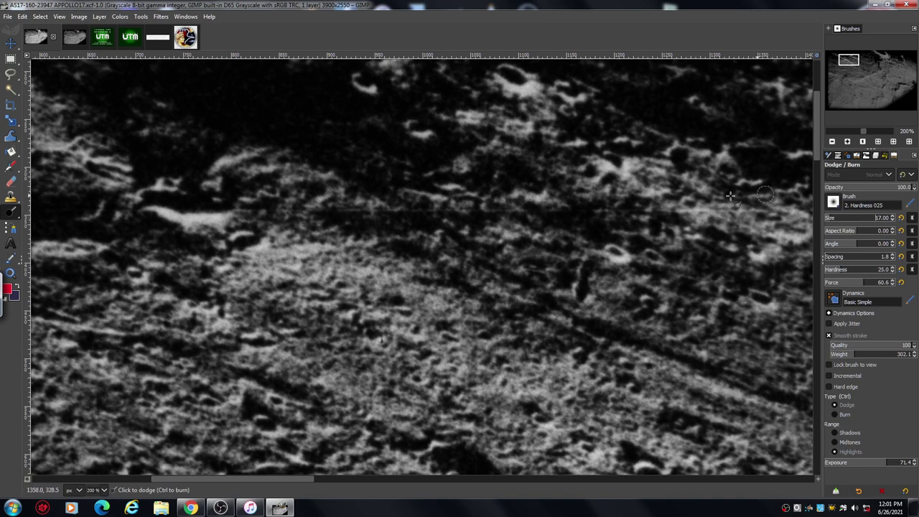
Zoom the shadowed terrain to 400% and pan to the dark region.
left_click(847, 142)
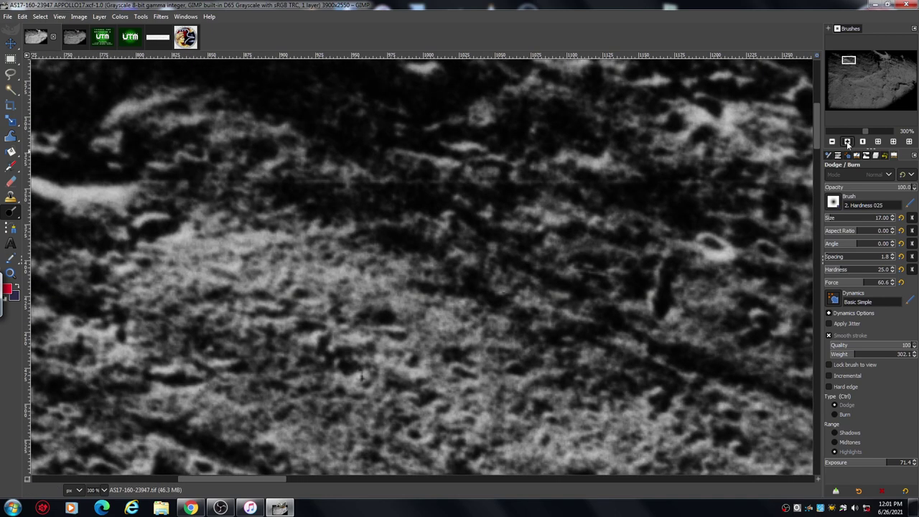
left_click(847, 142)
scroll(817, 129, "up", 5)
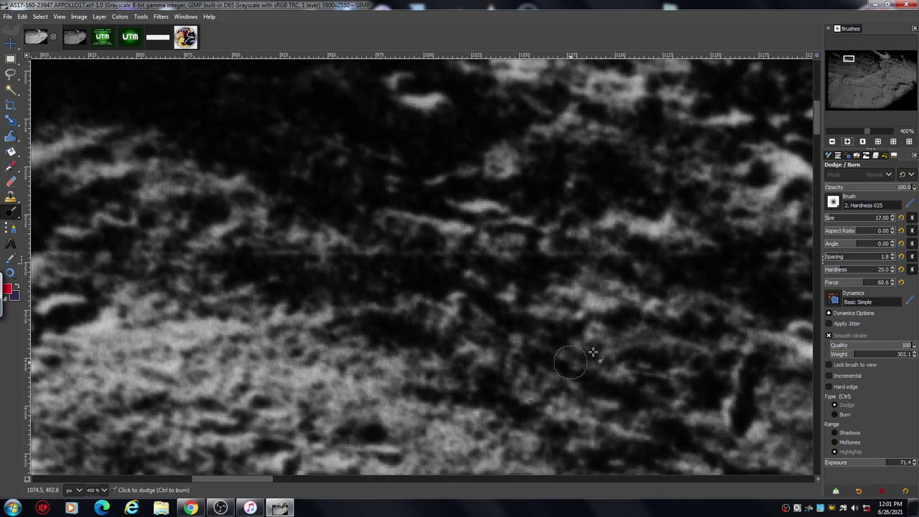
mouse_move(250, 481)
left_mouse_down()
mouse_move(278, 485)
mouse_move(262, 488)
left_mouse_up()
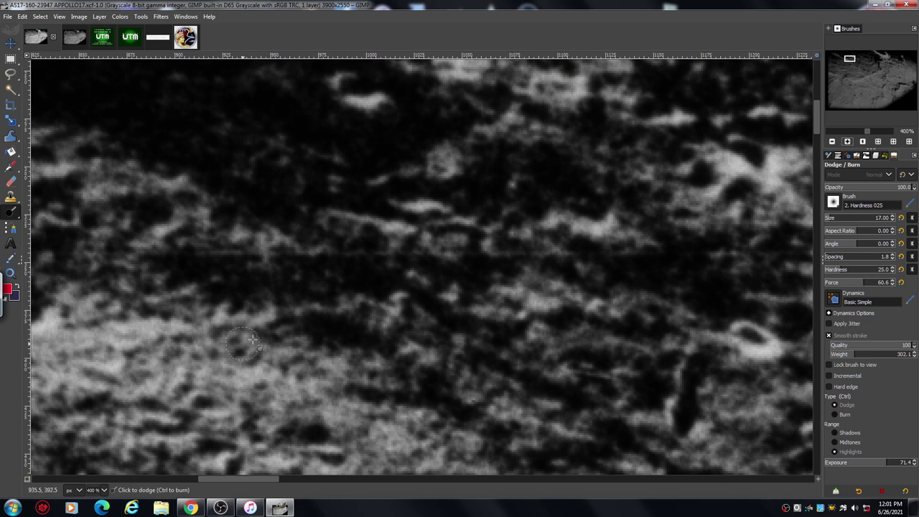
Dodge a small dark patch of terrain with the size-7 brush.
mouse_move(451, 404)
left_mouse_down()
mouse_move(462, 410)
mouse_move(457, 383)
mouse_move(468, 386)
mouse_move(482, 328)
mouse_move(485, 350)
mouse_move(497, 334)
left_mouse_up()
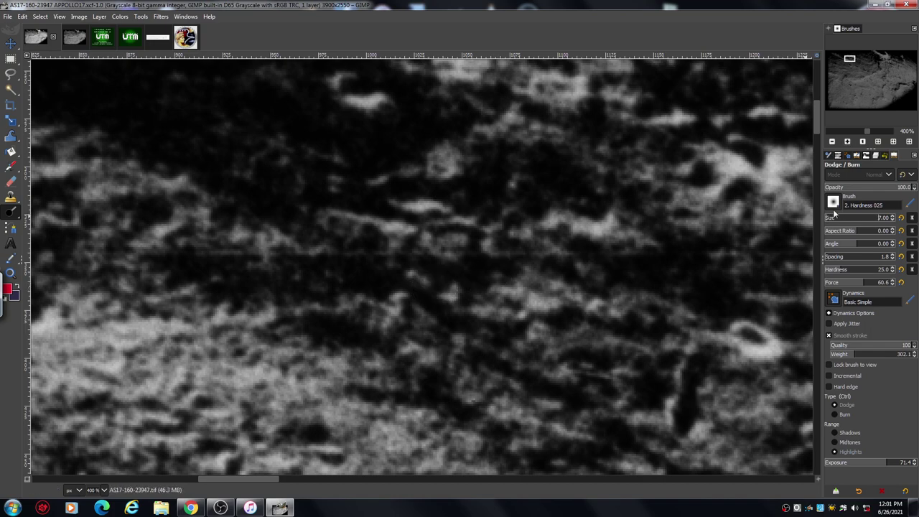
scroll(817, 130, "down", 2)
scroll(817, 123, "up", 3)
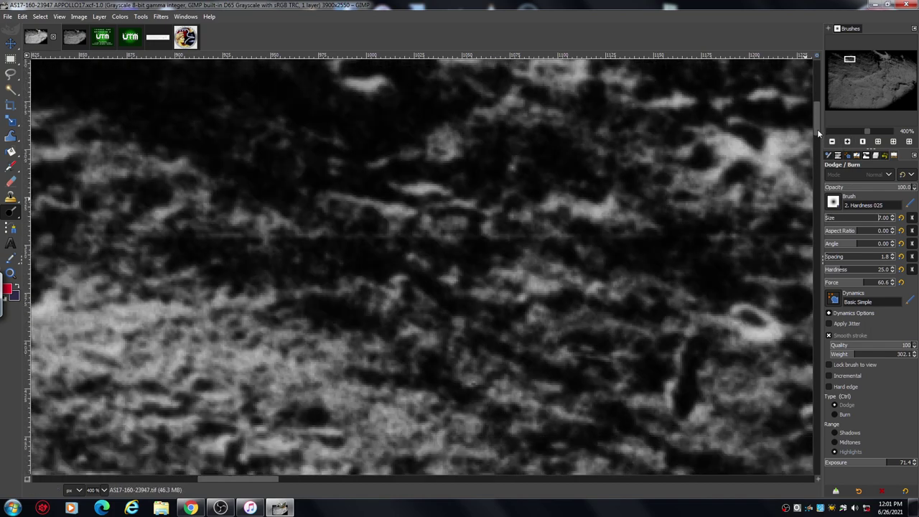
scroll(817, 126, "down", 2)
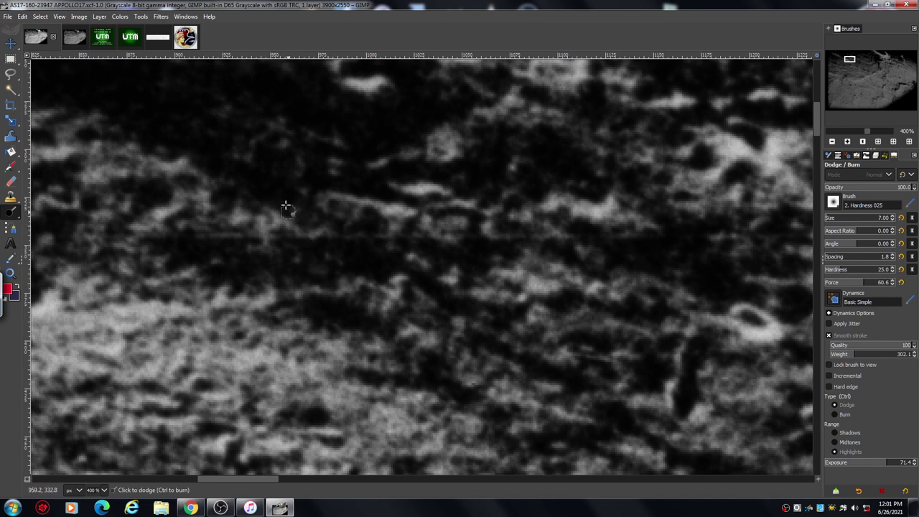
Dodge dark strips and streaks in the terrain at exposure 83, then zoom out to 300%.
mouse_move(306, 244)
left_mouse_down()
mouse_move(327, 229)
mouse_move(336, 244)
mouse_move(383, 237)
left_mouse_up()
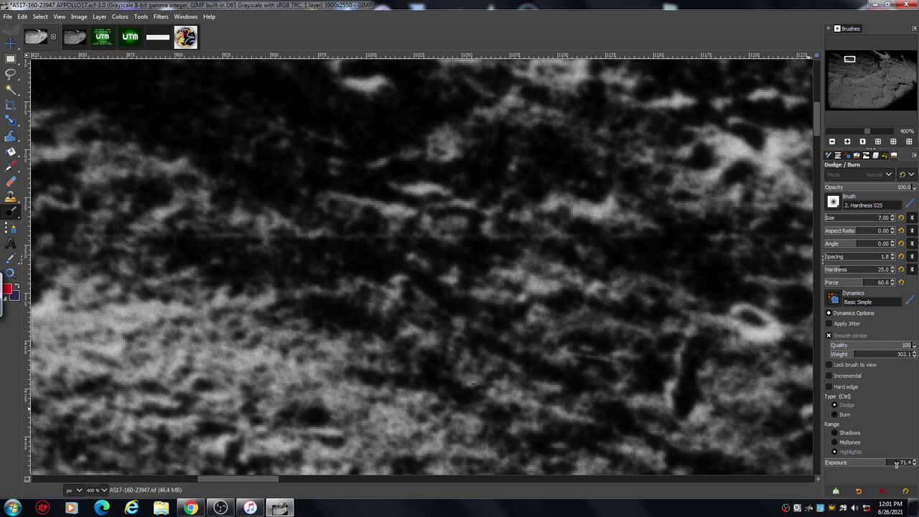
left_click_drag(896, 465, 898, 464)
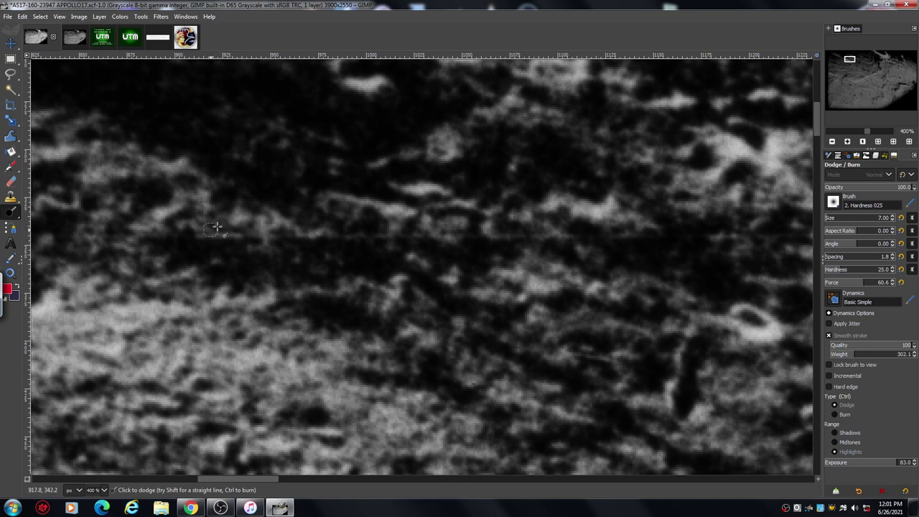
left_click_drag(206, 235, 252, 239)
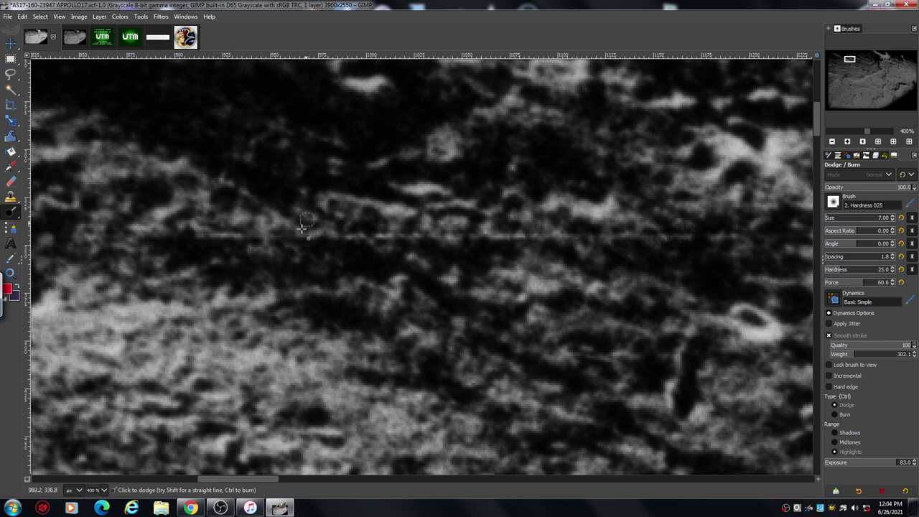
left_click(831, 141)
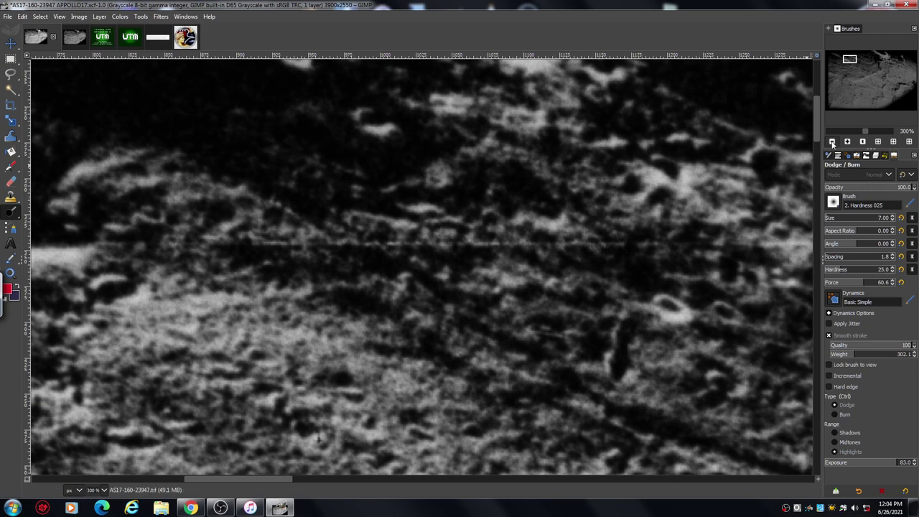
Zoom out to 200% and pan left and up to the crater-dotted ridge.
left_click(831, 143)
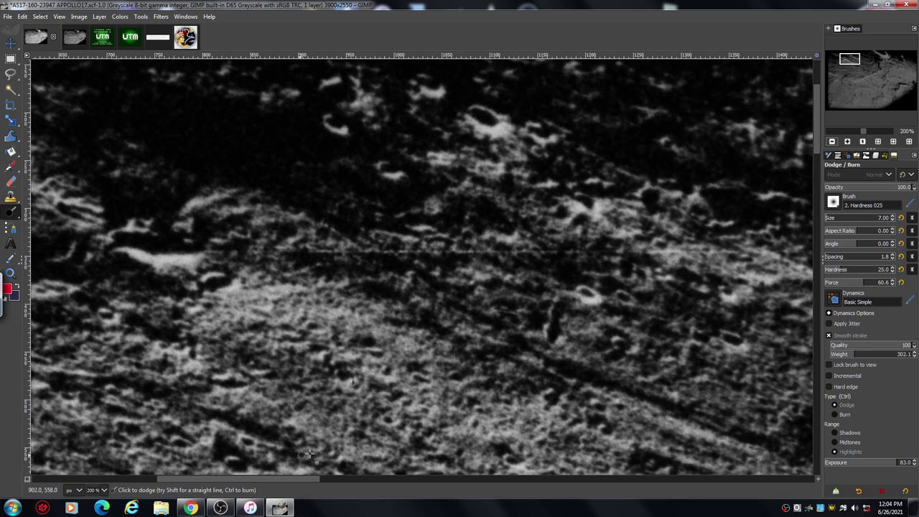
left_click_drag(297, 477, 192, 478)
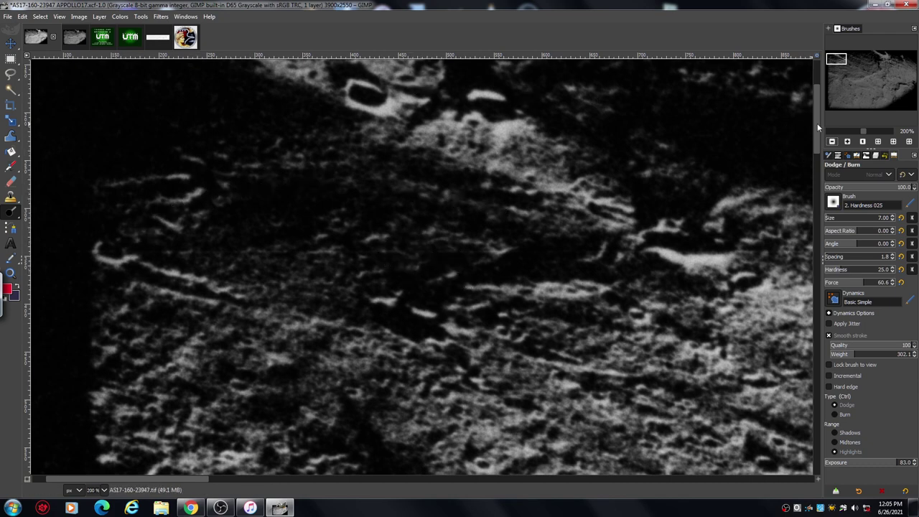
left_click_drag(817, 123, 814, 106)
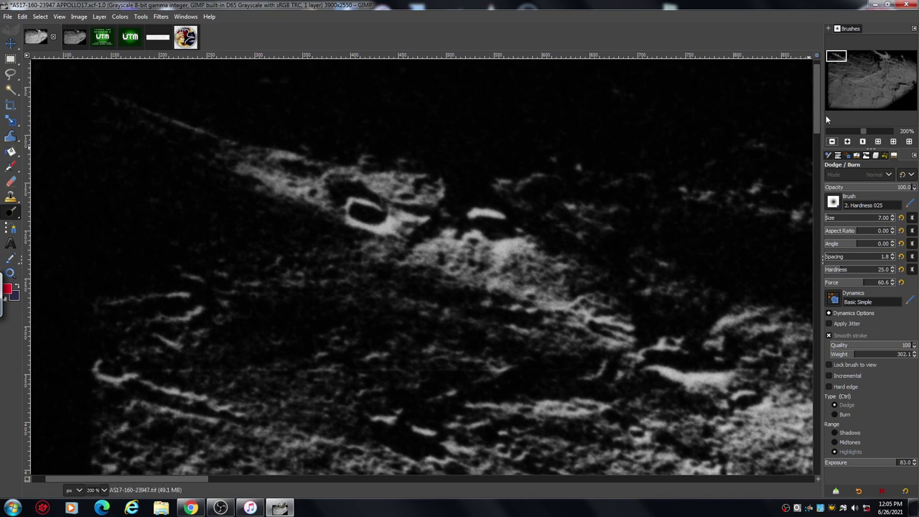
Scroll the canvas down and right to the dark central band of the photo.
left_click_drag(815, 116, 812, 147)
left_click_drag(176, 481, 305, 450)
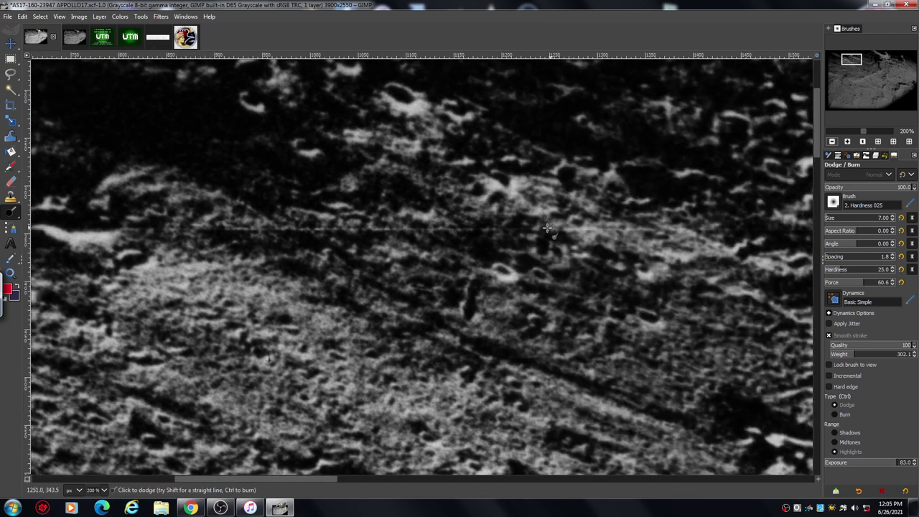
left_click_drag(286, 476, 363, 476)
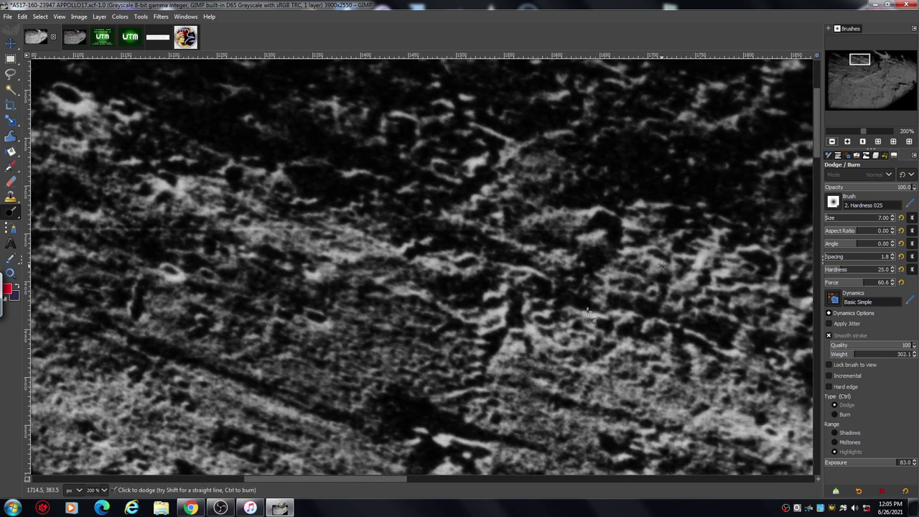
Magnify the central band to 400% and shift the view slightly onto its shadowed patches.
left_click(847, 142)
left_click(847, 141)
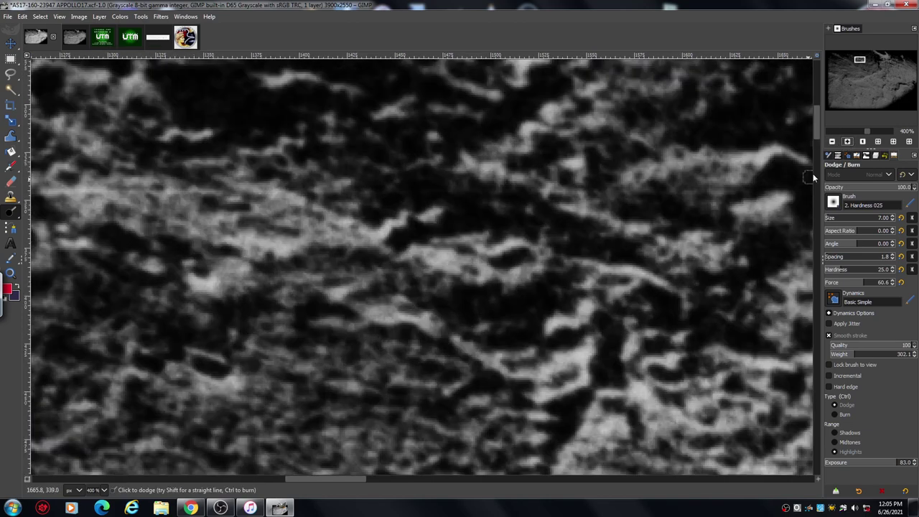
left_click_drag(330, 483, 310, 482)
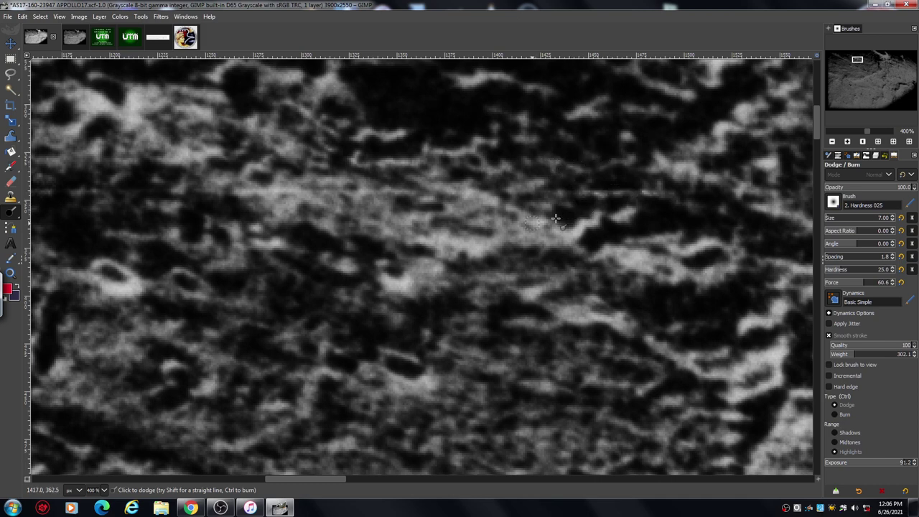
mouse_move(326, 479)
left_mouse_down()
mouse_move(301, 480)
mouse_move(314, 479)
left_mouse_up()
Shift the view left along the central band, going from 200% back to 400% zoom for dodging.
left_click(832, 142)
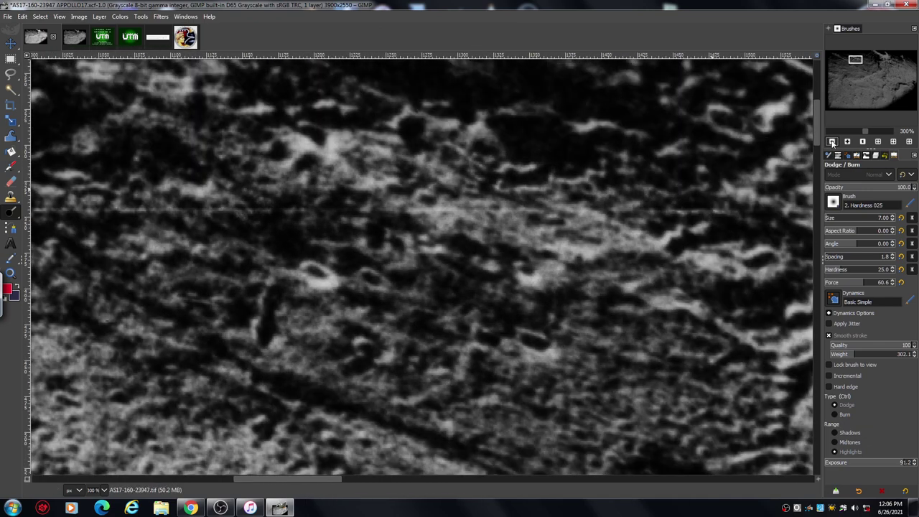
left_click(832, 141)
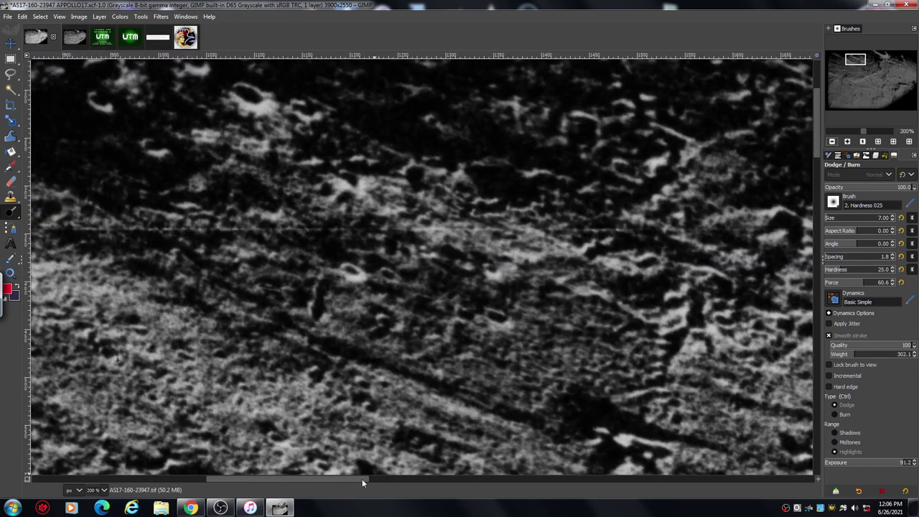
left_click_drag(362, 479, 329, 481)
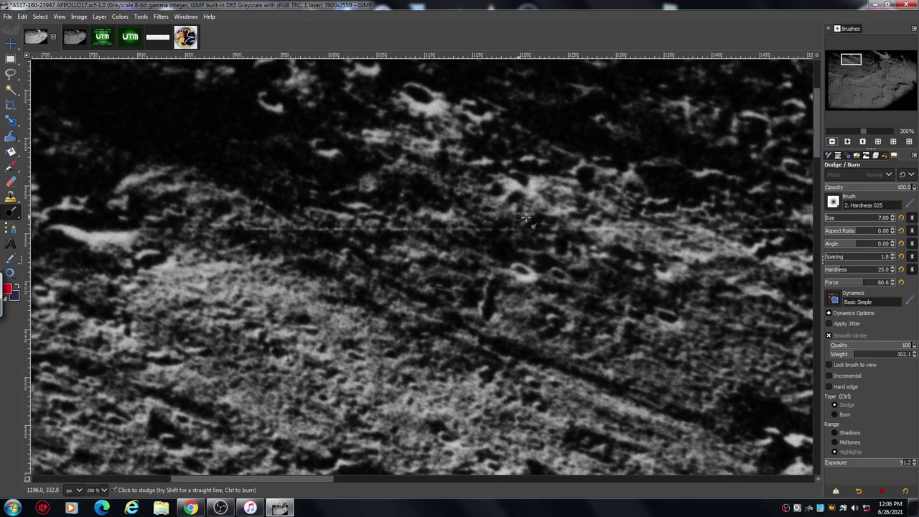
left_click(847, 141)
left_click(848, 141)
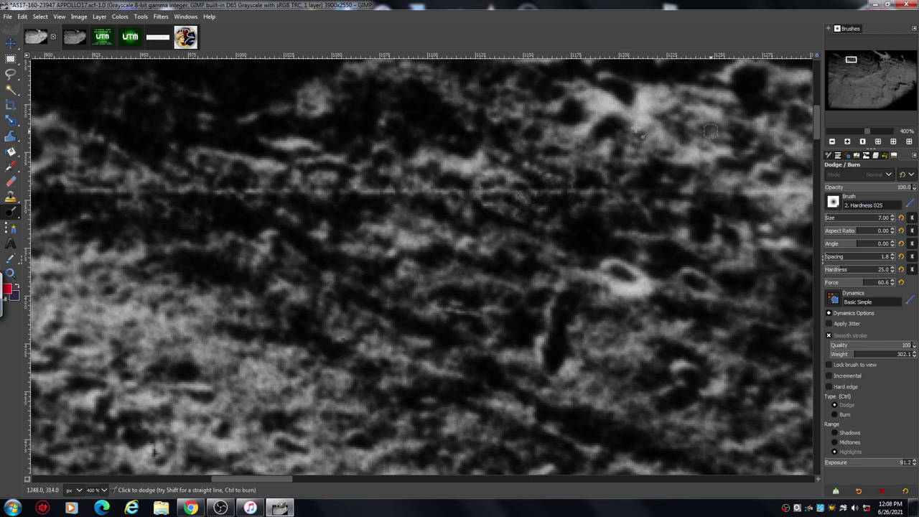
Move to the bright right side of the photo and magnify the elongated crater to 300%.
left_click(832, 142)
left_click(832, 142)
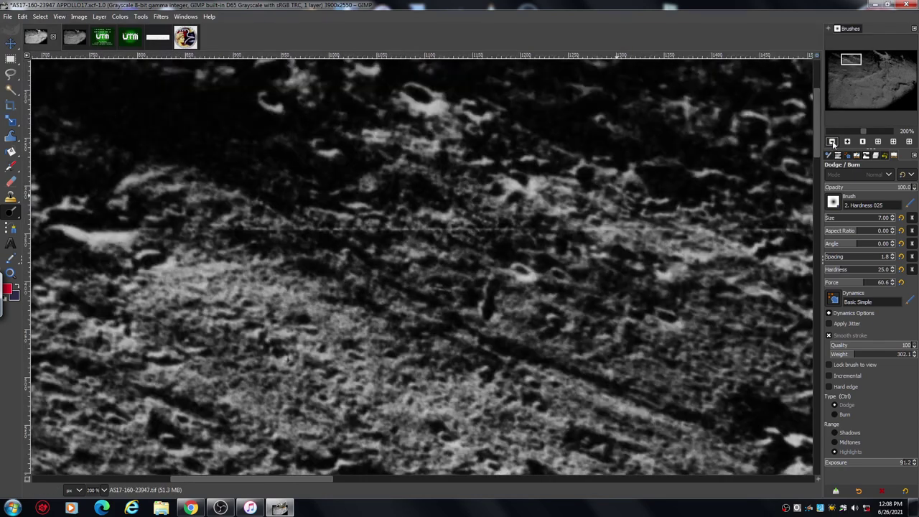
left_click(832, 142)
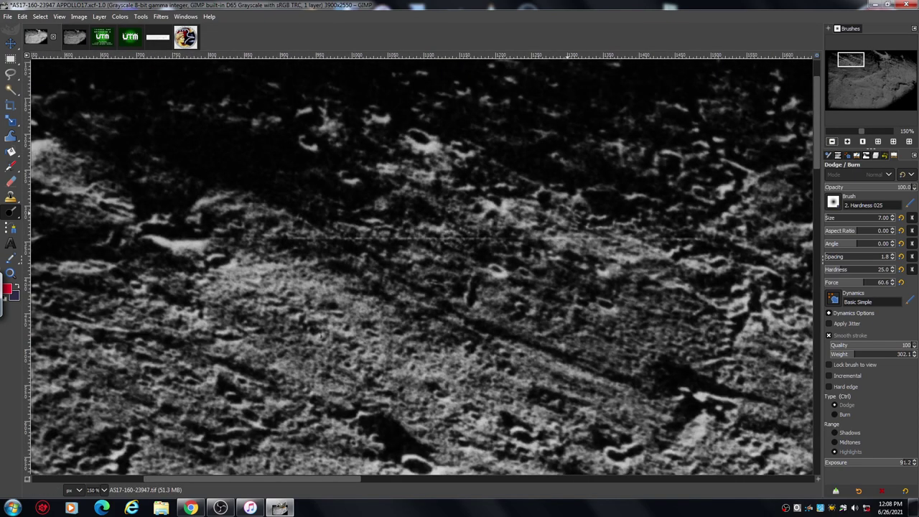
left_click_drag(851, 60, 894, 63)
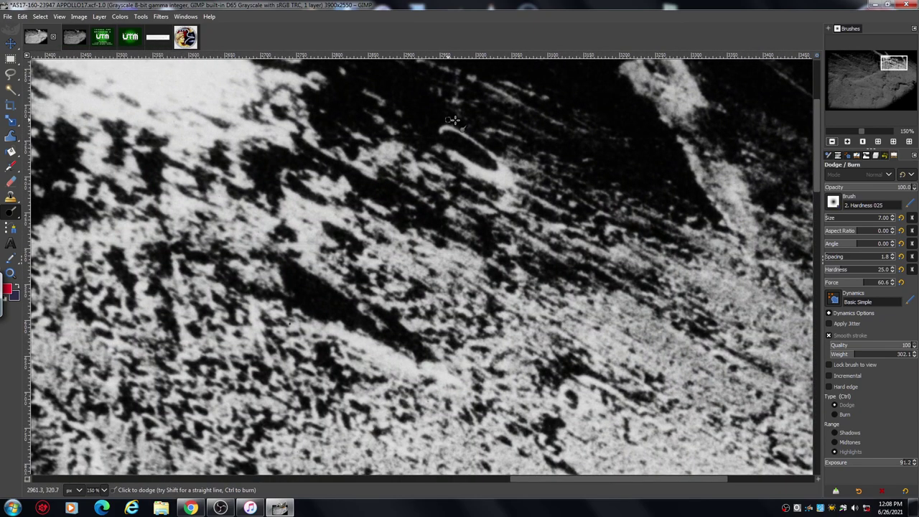
scroll(817, 139, "up", 2)
left_click(850, 141)
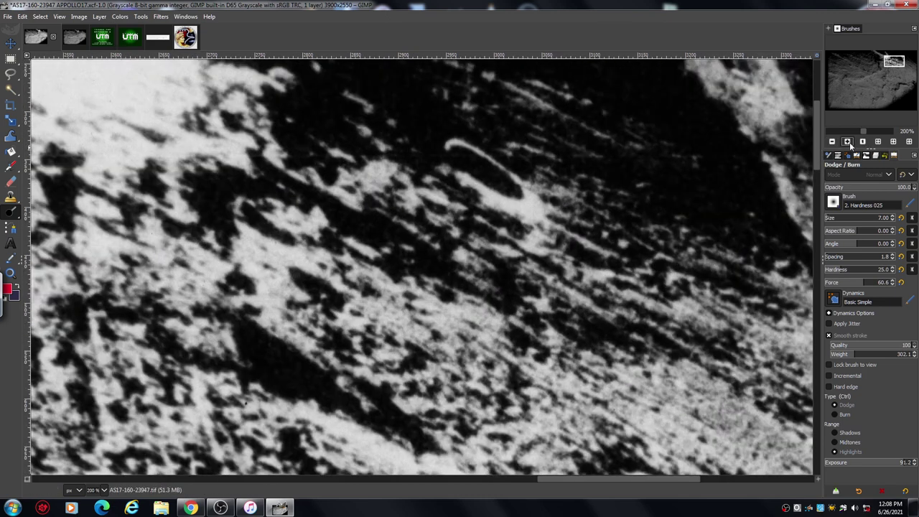
left_click(850, 142)
Pull back to 150% and shift the view down and right to a lighter lower area.
left_click_drag(816, 134, 817, 125)
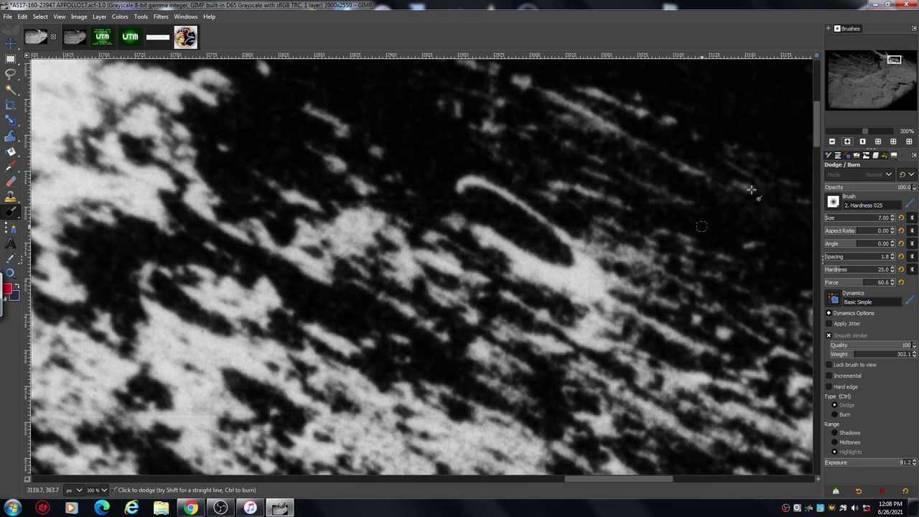
left_click_drag(578, 478, 375, 483)
left_click_drag(815, 141, 814, 135)
left_click(833, 142)
left_click(833, 142)
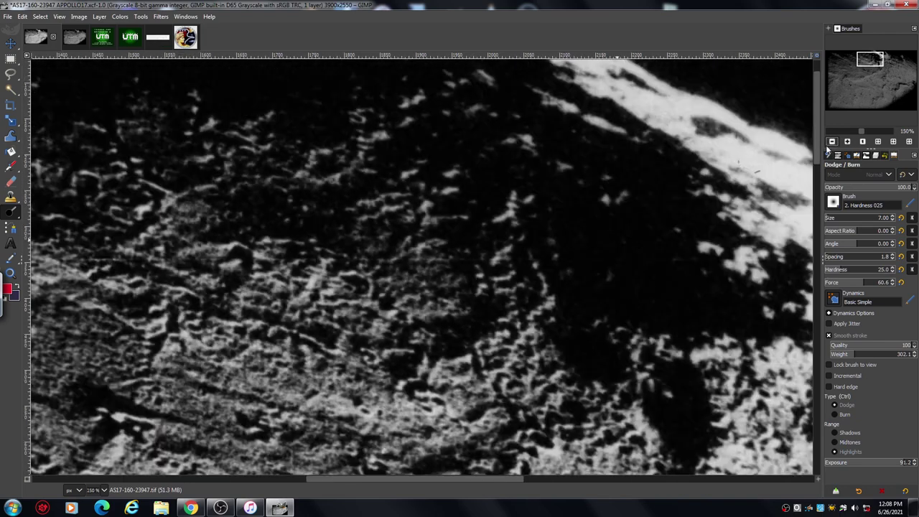
left_click_drag(480, 480, 423, 485)
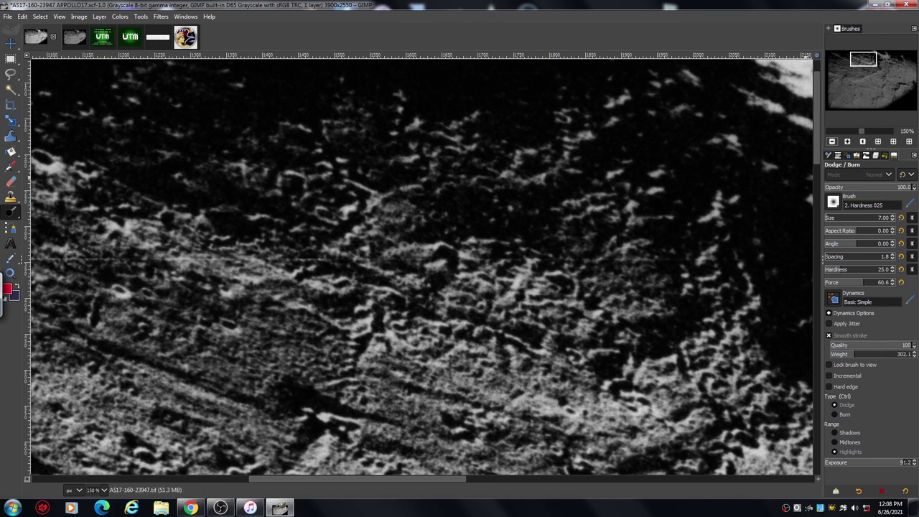
left_click_drag(861, 59, 898, 78)
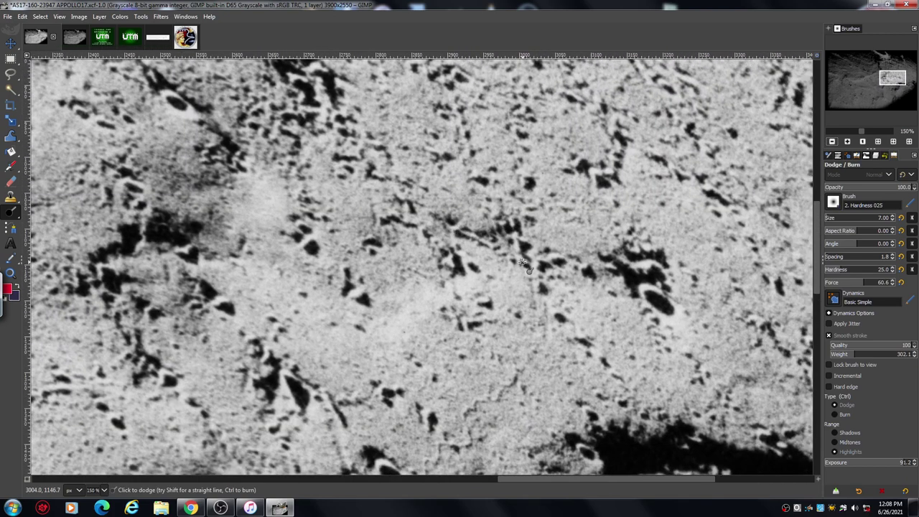
Inspect the bright lower-right terrain at 300%, then zoom back out toward the right edge.
left_click(847, 141)
left_click(848, 141)
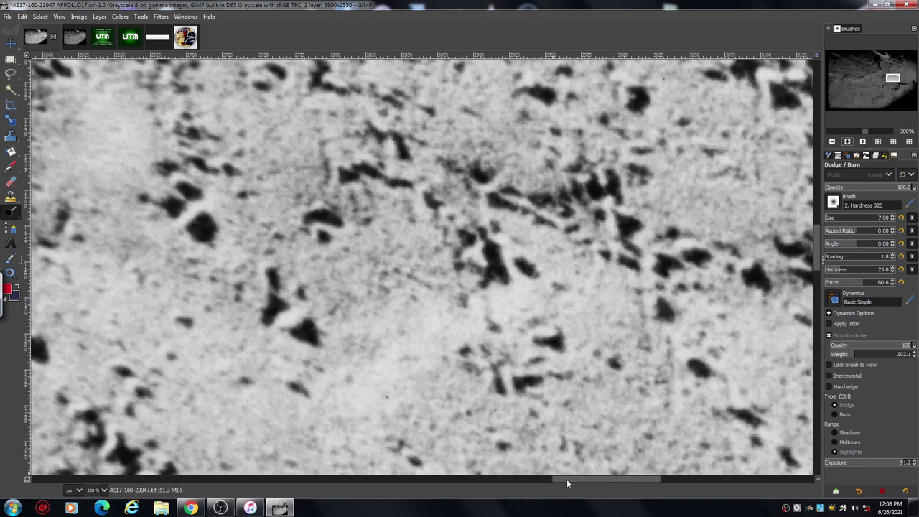
left_click_drag(567, 480, 611, 429)
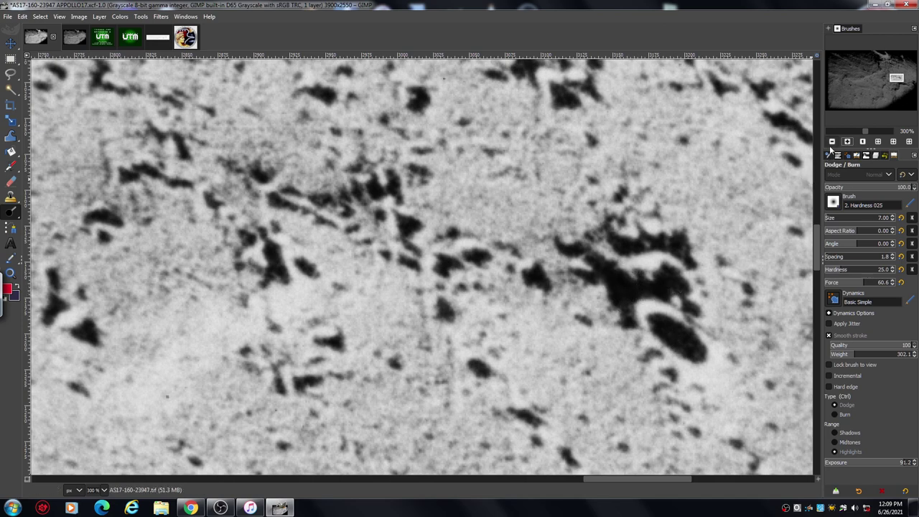
left_click(832, 141)
left_click(831, 141)
left_click(831, 141)
left_click(831, 141)
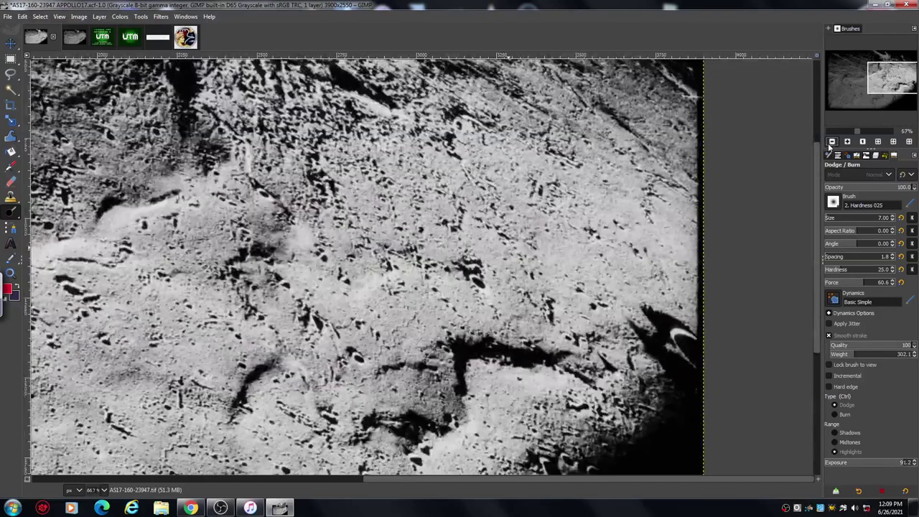
left_click_drag(891, 79, 862, 65)
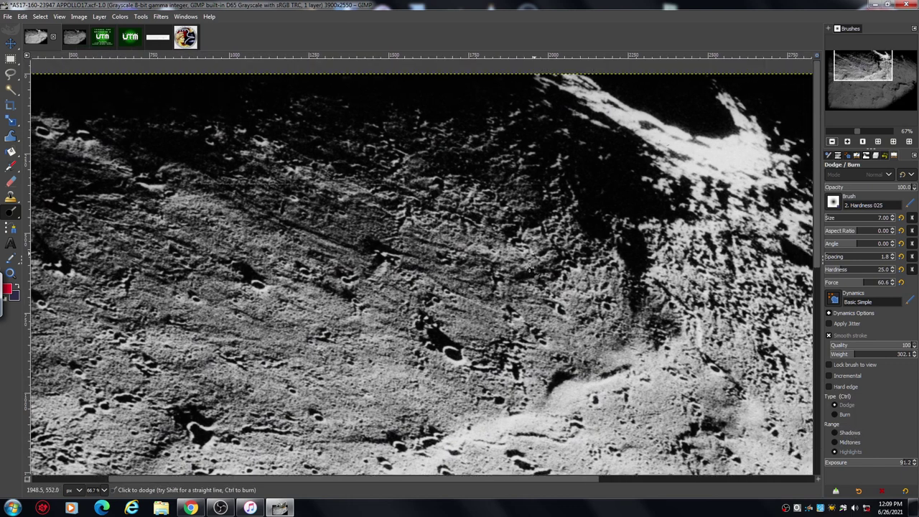
left_click(76, 38)
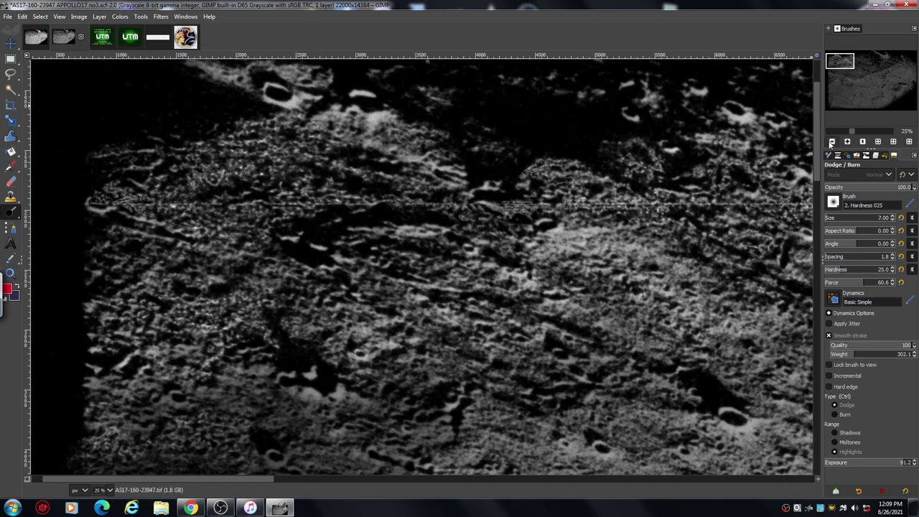
Zoom the no3 image out to 12.5%, find its left edge, then zoom to 50% on the dark upper-left terrain.
left_click(831, 142)
left_click(832, 142)
left_click_drag(864, 69, 872, 75)
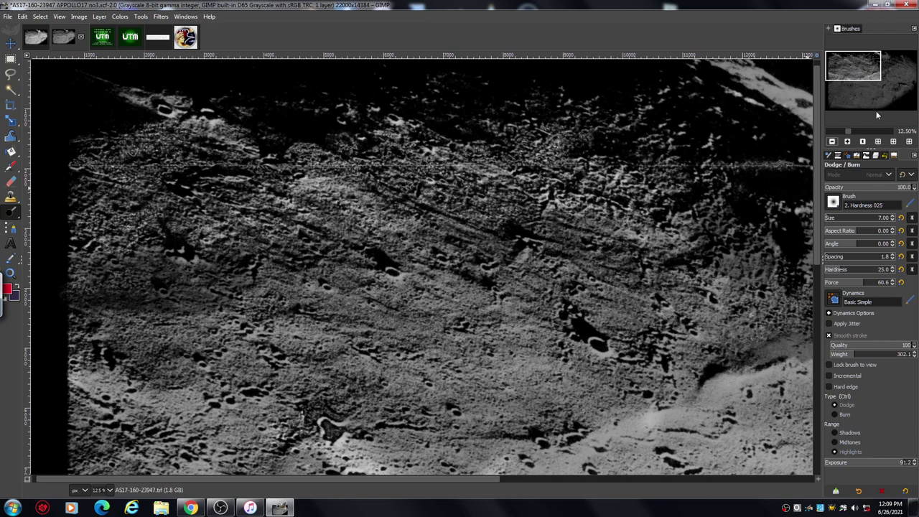
left_click_drag(854, 71, 849, 70)
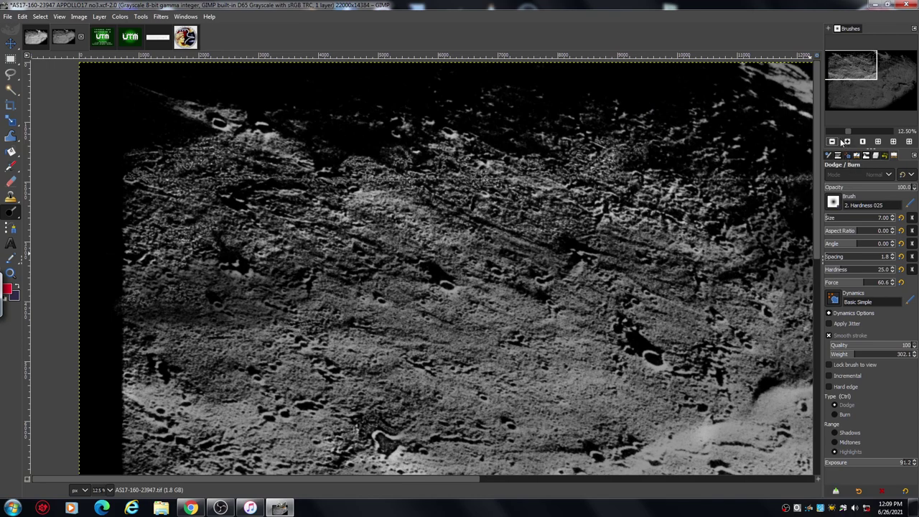
left_click_drag(847, 142, 851, 133)
left_click_drag(849, 64, 834, 58)
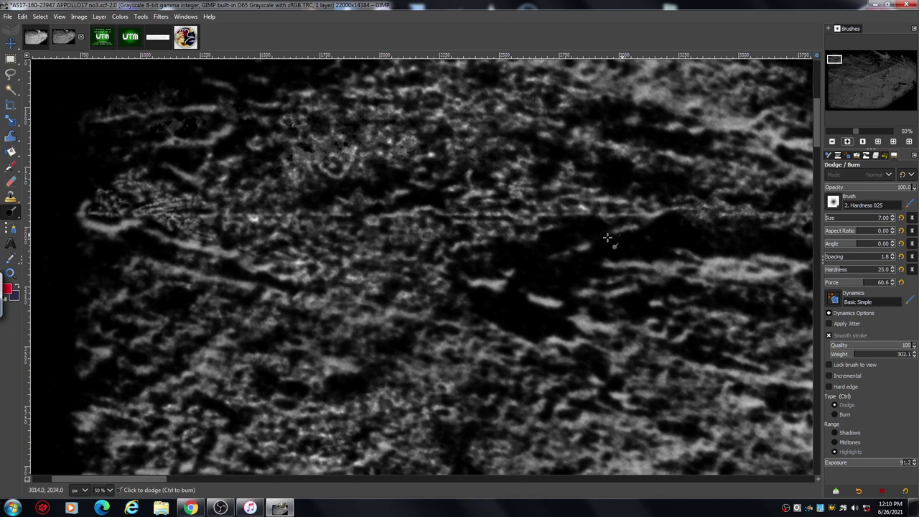
Dodge the shadowed upper terrain at 33.3%, zooming in closer and back out to check ridges.
left_click(831, 142)
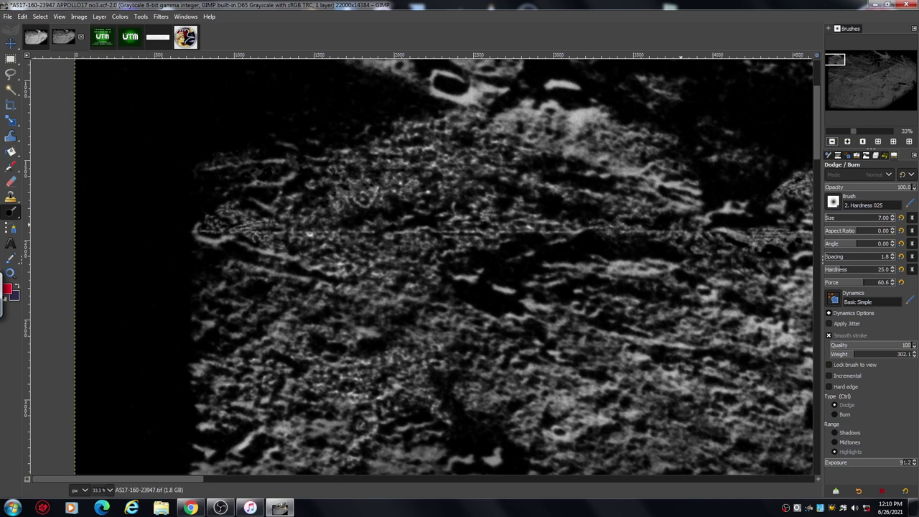
left_click_drag(835, 60, 837, 59)
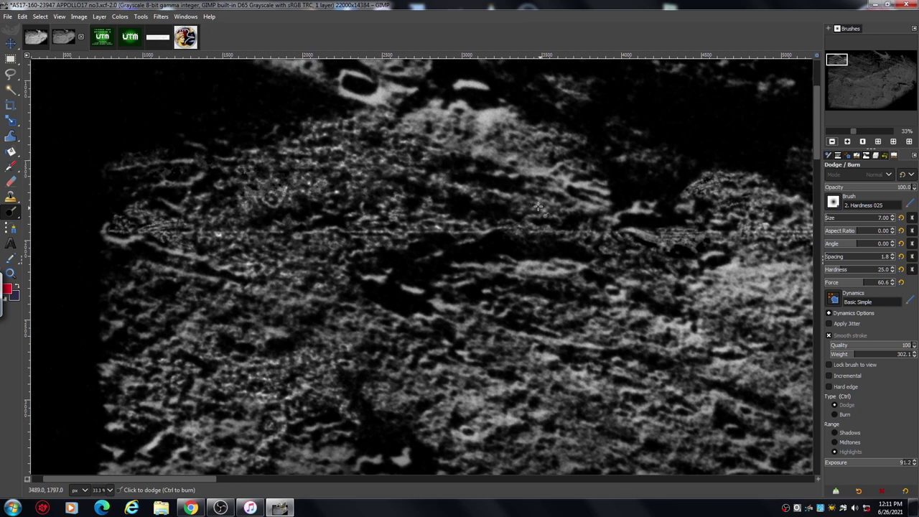
left_click_drag(206, 478, 257, 486)
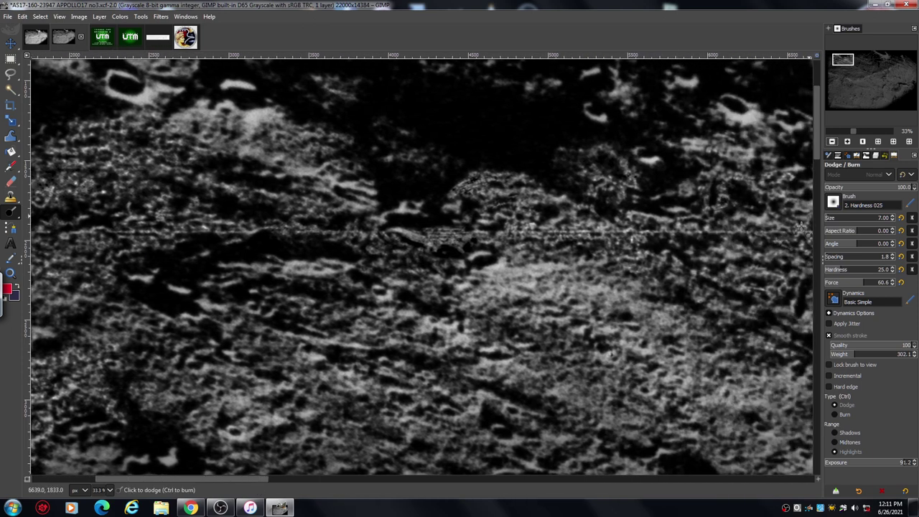
left_click_drag(817, 149, 817, 139)
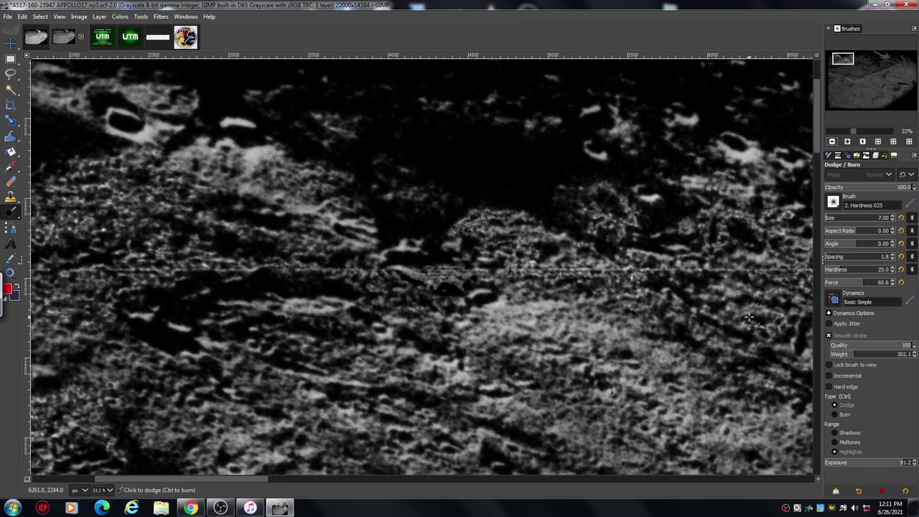
left_click(847, 142)
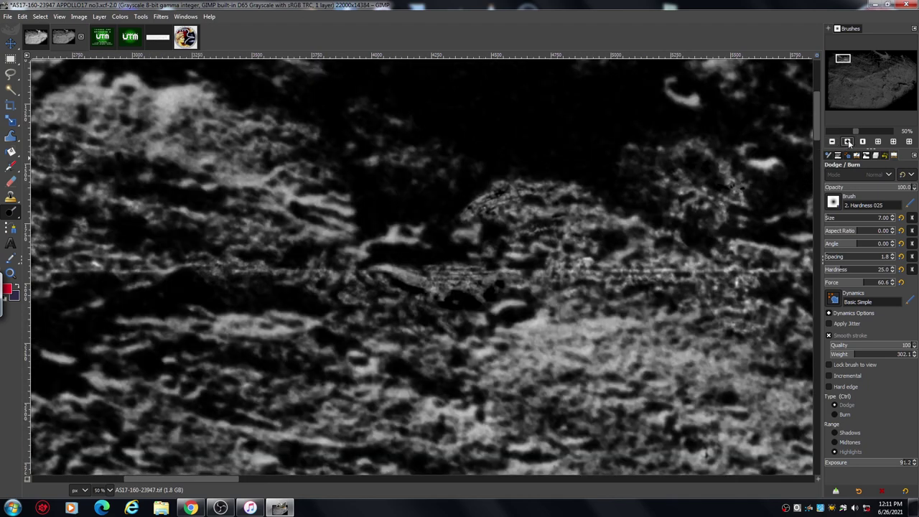
left_click(847, 142)
left_click_drag(816, 121, 815, 128)
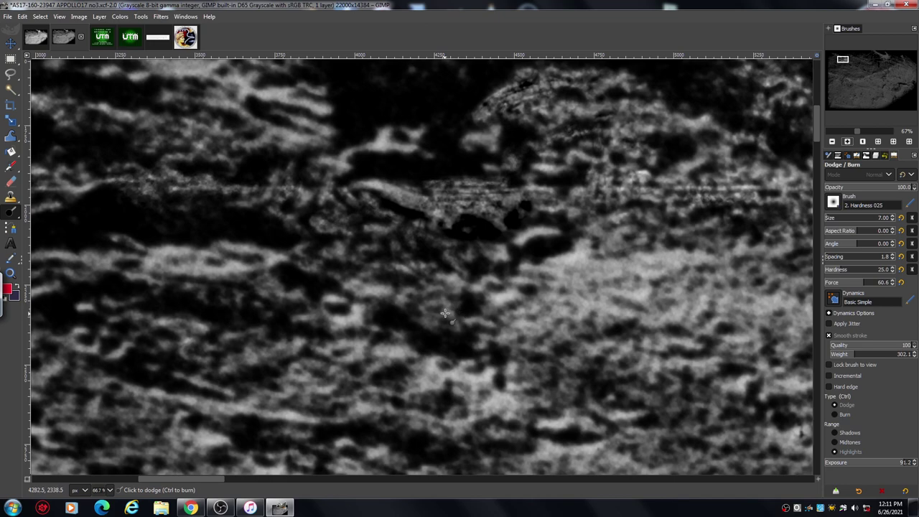
left_click(832, 142)
left_click(832, 142)
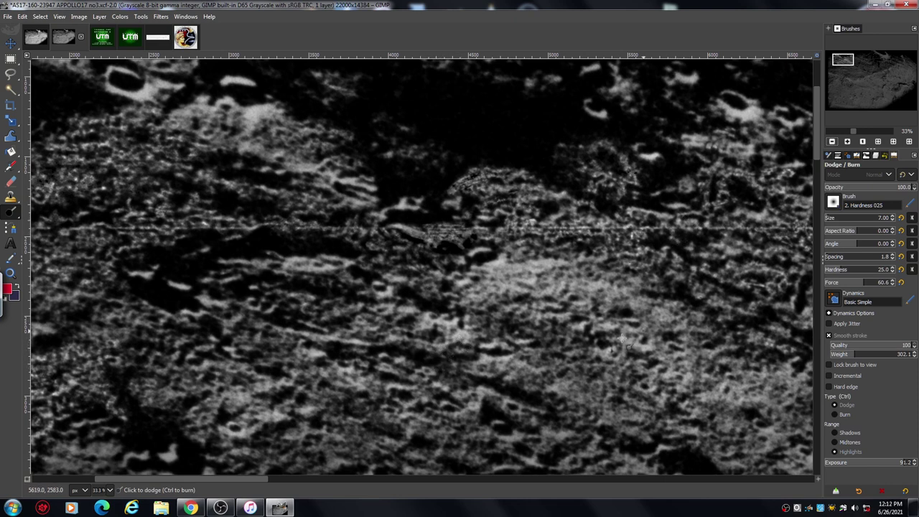
left_click_drag(818, 145, 818, 146)
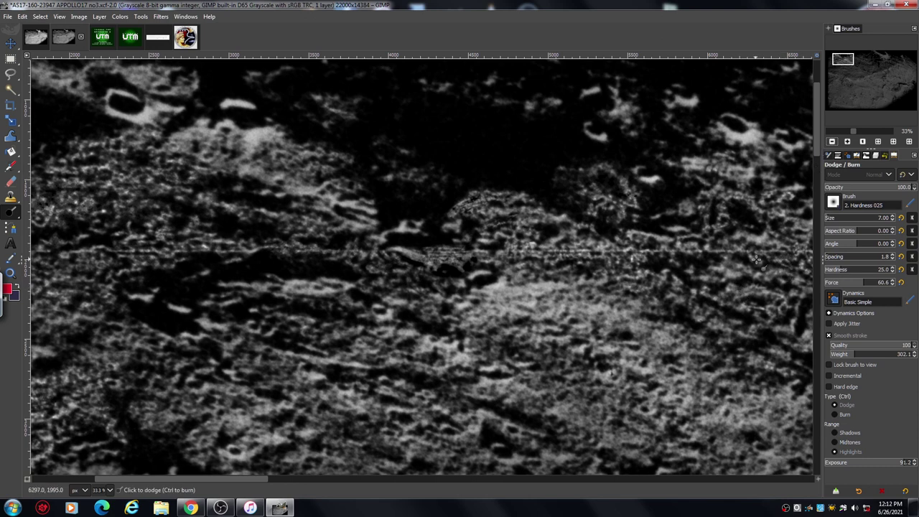
Zoom out to 6.25% to see the whole photo and centre it in the window.
left_click(831, 142)
left_click(831, 142)
left_click(832, 143)
left_click(833, 142)
left_click(833, 141)
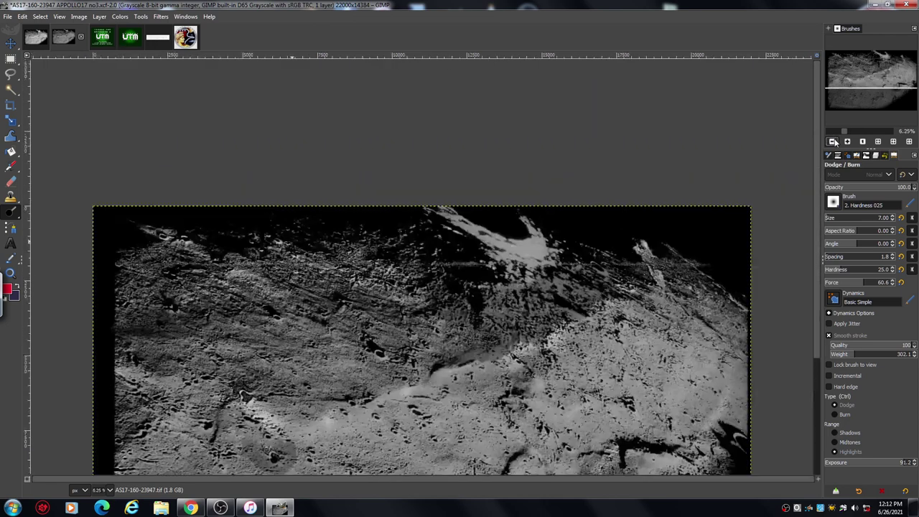
left_click_drag(870, 80, 875, 88)
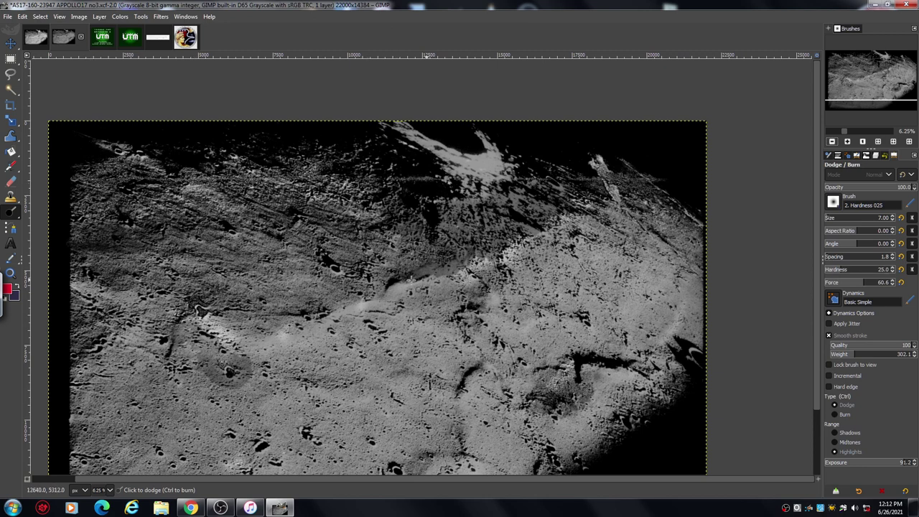
Zoom in to about 18% and move the view to another shadowed stretch of terrain.
left_click(847, 141)
left_click(848, 141)
left_click(850, 141)
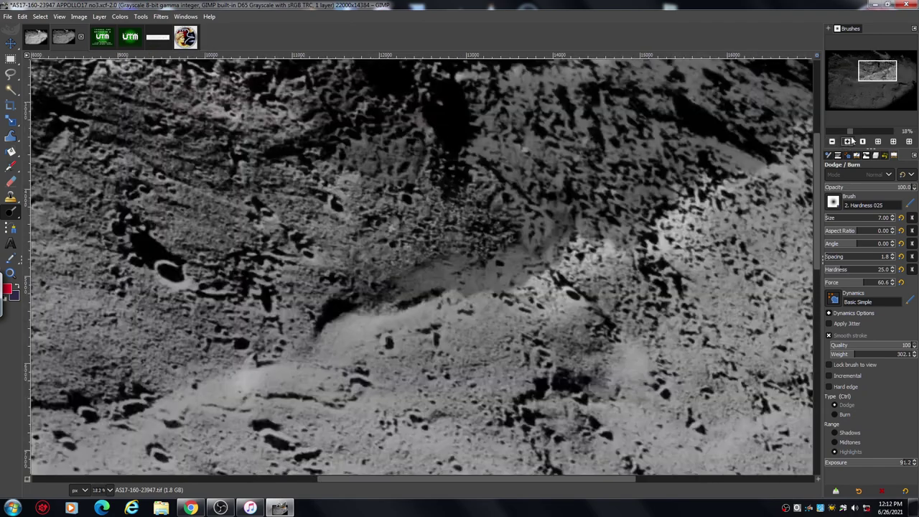
mouse_move(877, 70)
left_mouse_down()
mouse_move(871, 64)
mouse_move(879, 67)
left_mouse_up()
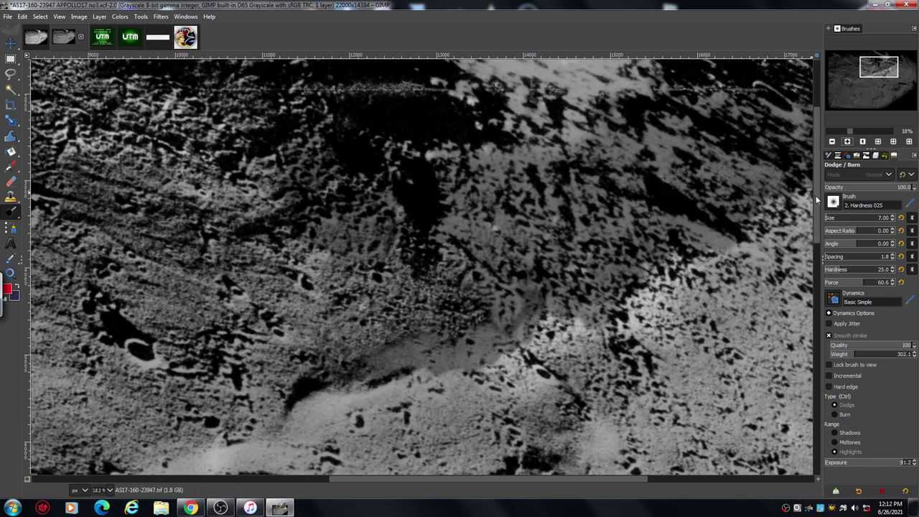
left_click_drag(816, 199, 818, 172)
left_click_drag(445, 479, 316, 482)
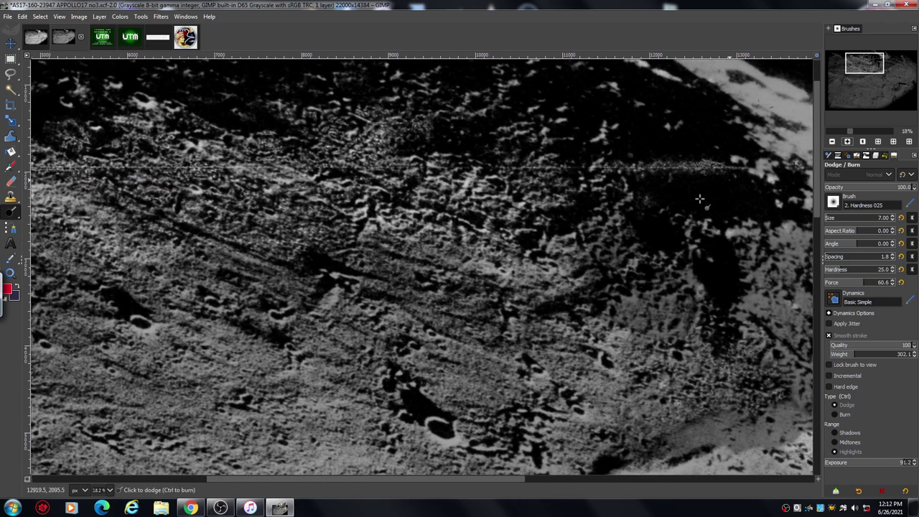
Zoom in on the shadowed band across the upper-left terrain.
left_click(847, 141)
left_click(846, 141)
left_click(847, 142)
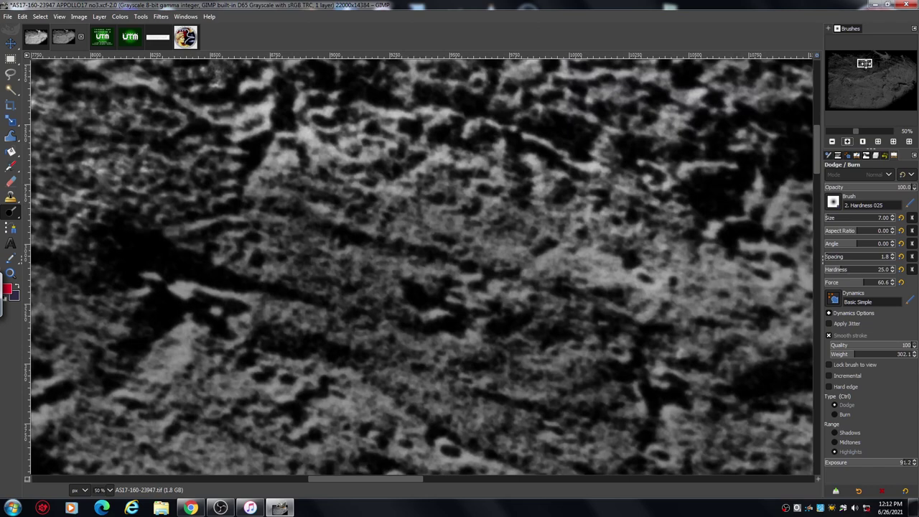
left_click_drag(864, 63, 861, 57)
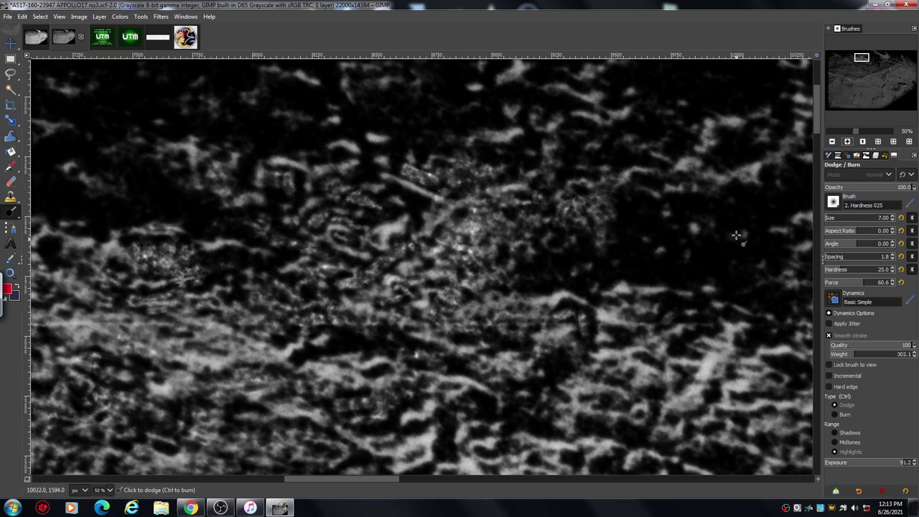
Pull back to 25% and dodge the band to expose its craters and ridge lines.
left_click(831, 142)
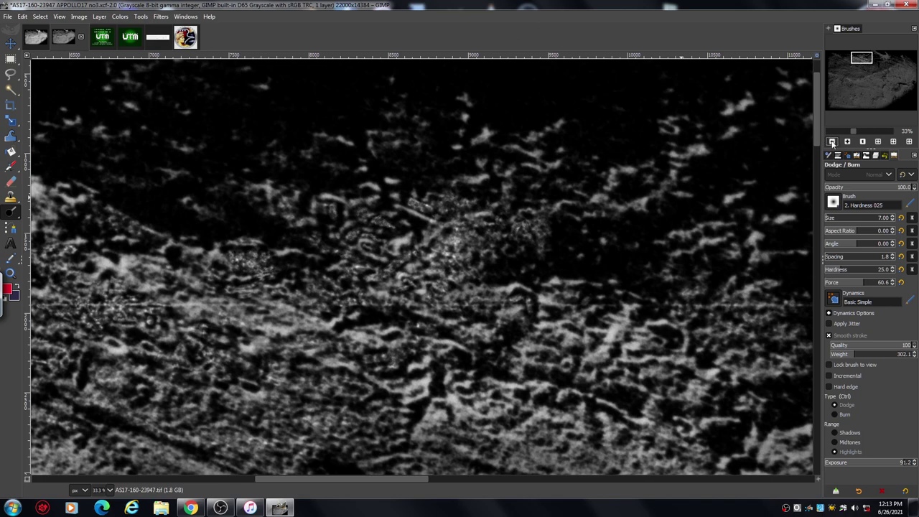
left_click(831, 142)
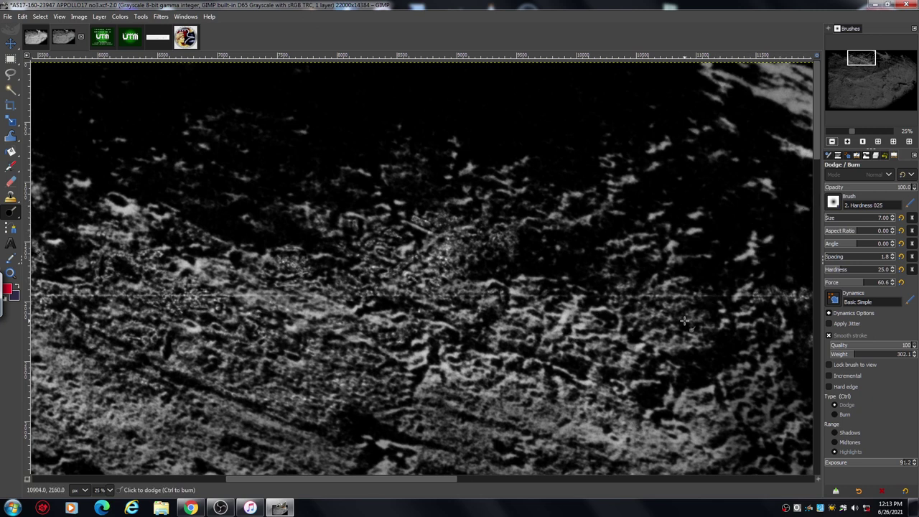
left_click_drag(817, 143, 816, 161)
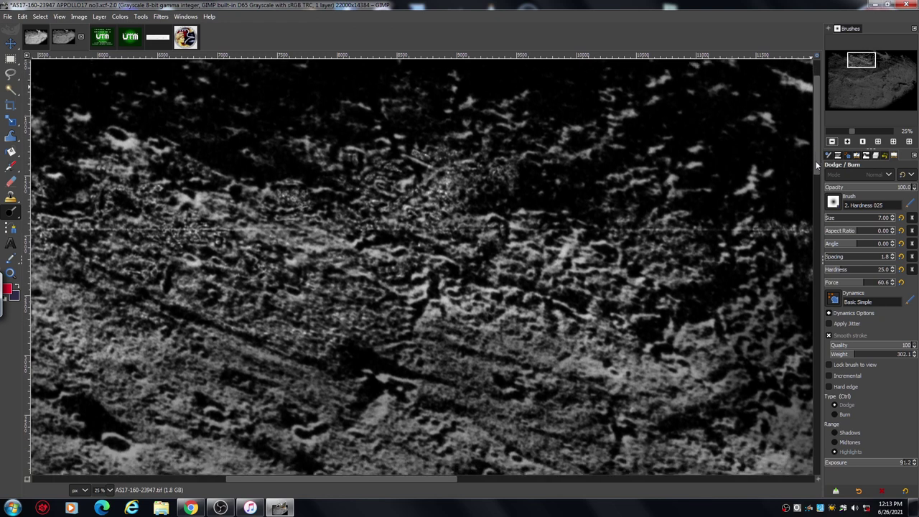
left_click_drag(815, 161, 814, 160)
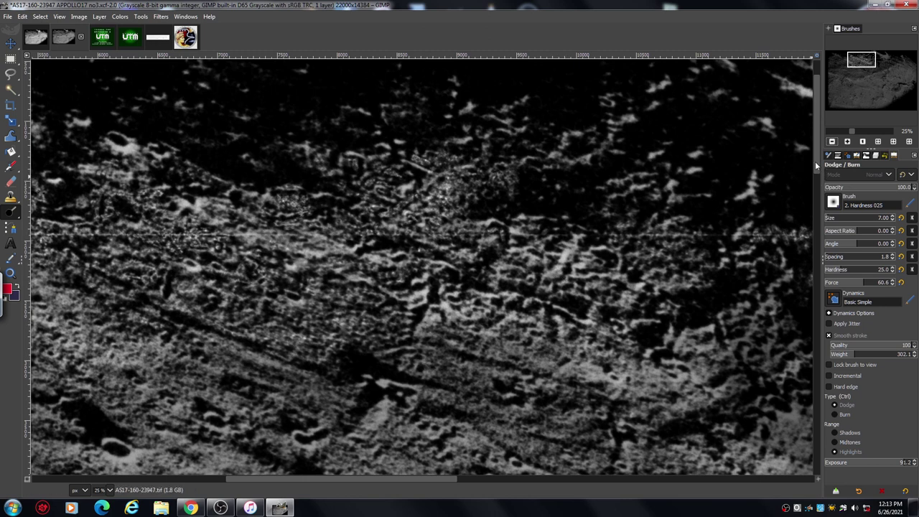
scroll(815, 160, "down", 2)
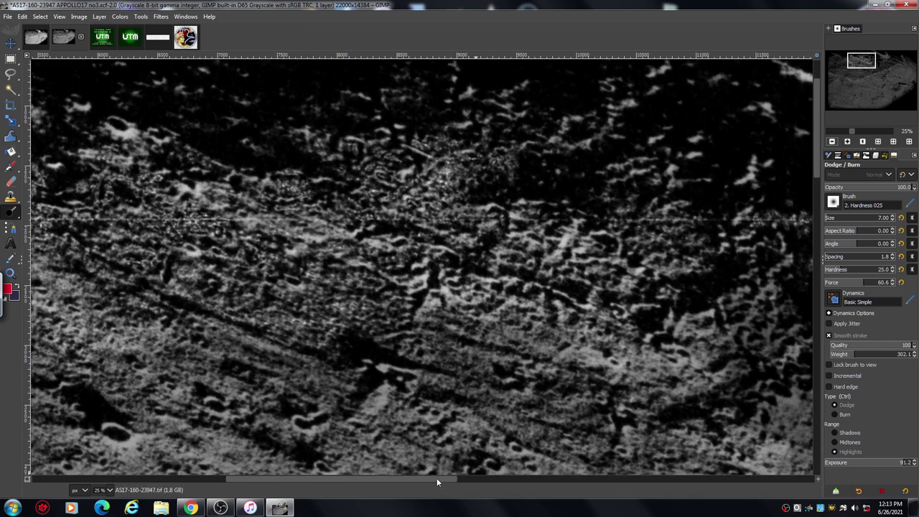
left_click_drag(437, 478, 389, 491)
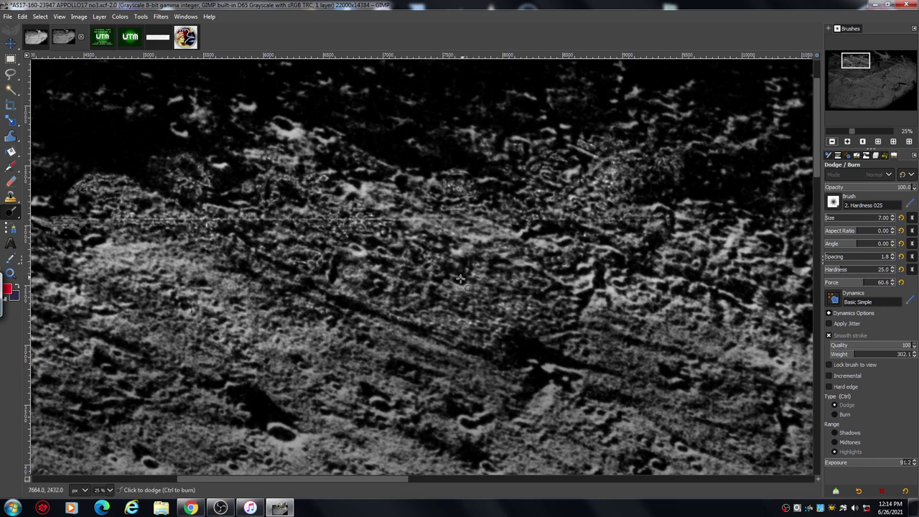
Zoom in close on the terrain detail around the middle of the surface.
left_click(848, 142)
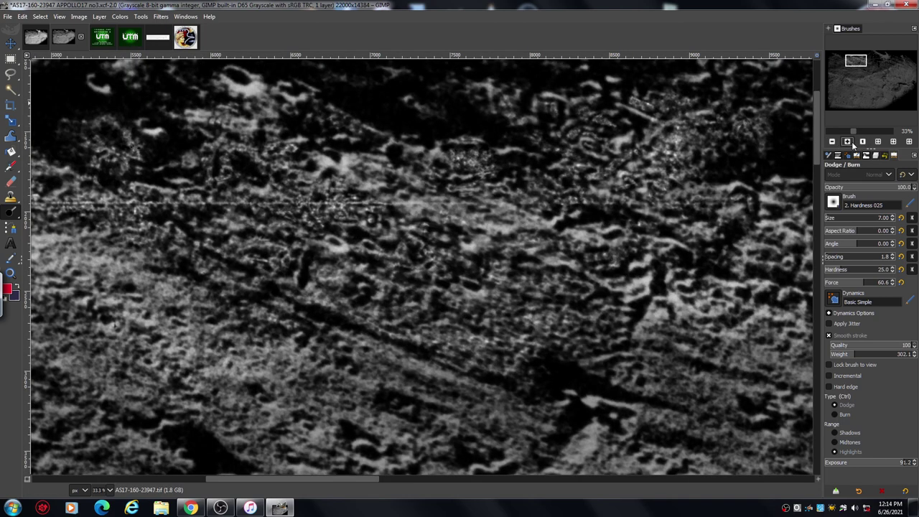
left_click(847, 141)
left_click(851, 142)
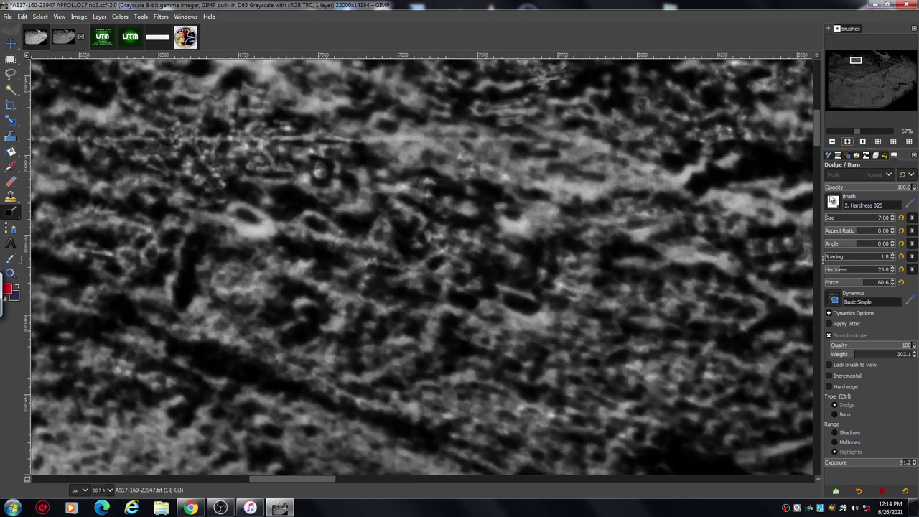
scroll(816, 138, "down", 1)
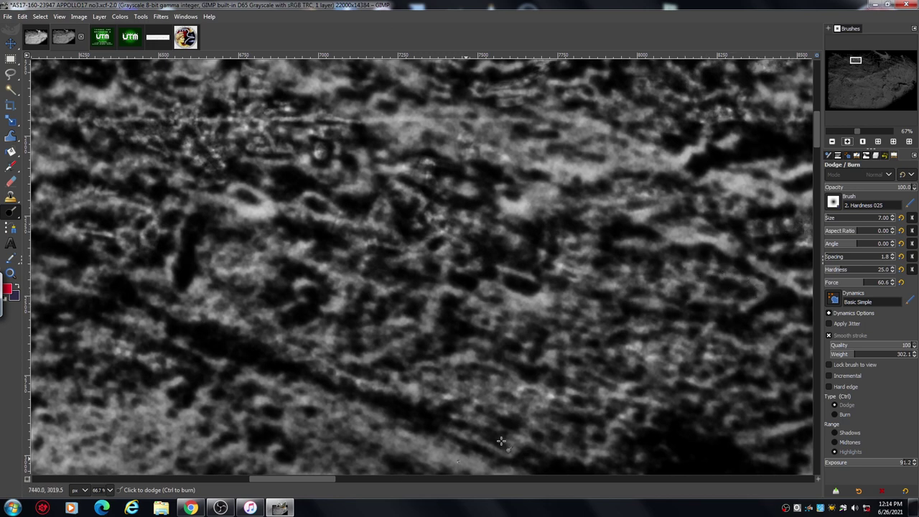
left_click_drag(319, 477, 352, 480)
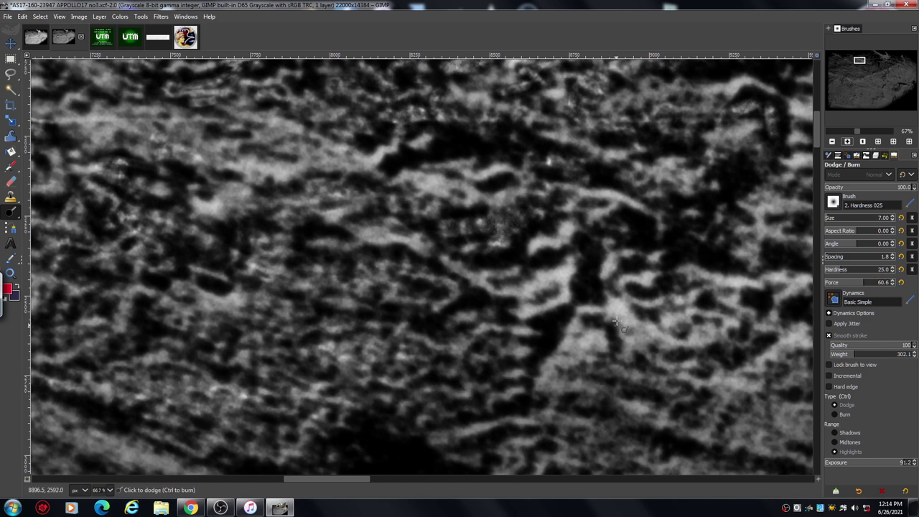
scroll(817, 140, "up", 3)
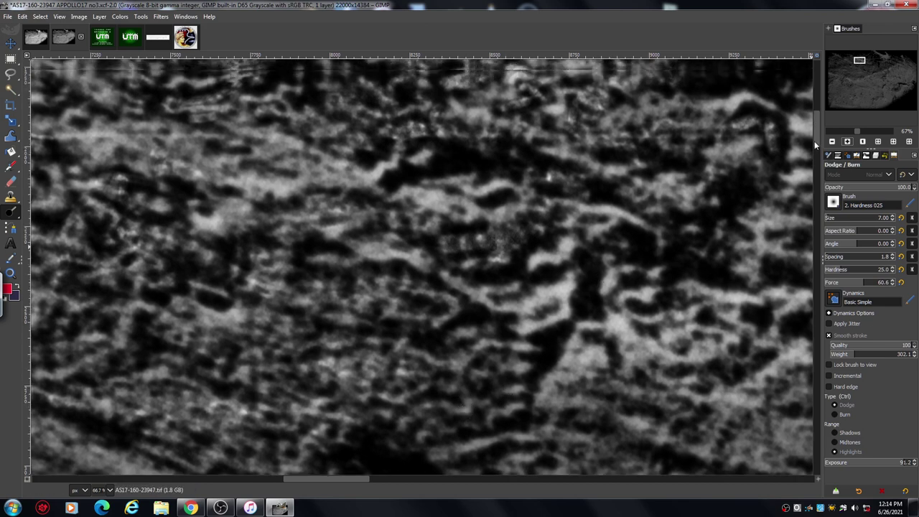
scroll(815, 142, "down", 1)
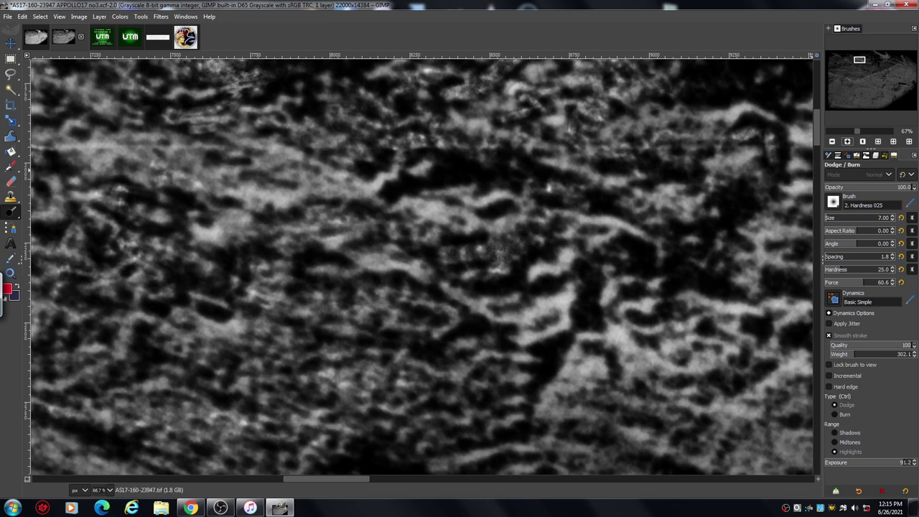
Enlarge the dodge brush to size 36 and lighten a small dark spot up close.
left_click(833, 219)
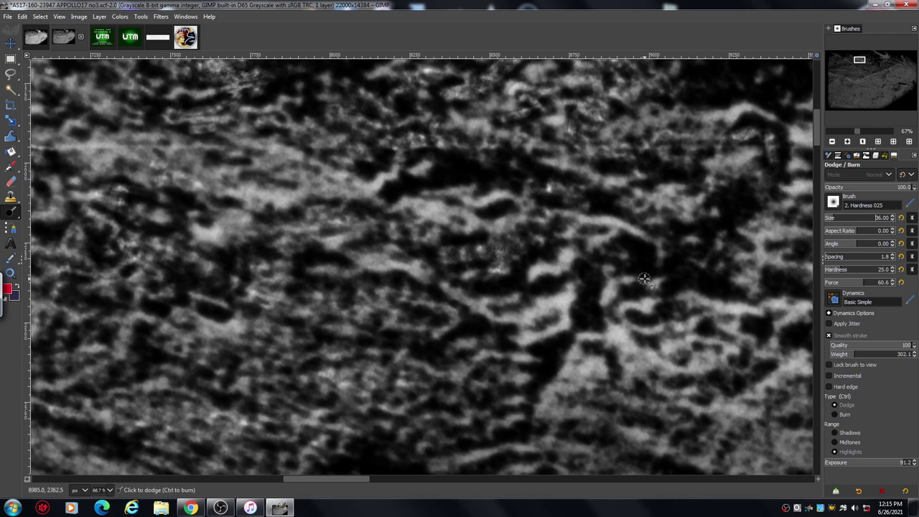
left_click(848, 142)
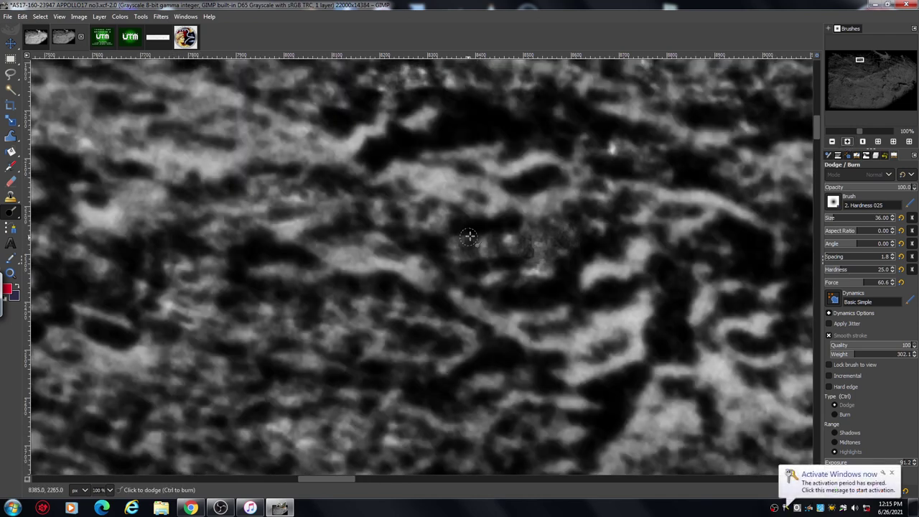
mouse_move(469, 240)
left_mouse_down()
mouse_move(477, 263)
mouse_move(475, 243)
mouse_move(479, 262)
mouse_move(476, 232)
mouse_move(472, 256)
mouse_move(530, 254)
mouse_move(496, 240)
mouse_move(525, 249)
mouse_move(457, 272)
mouse_move(478, 262)
mouse_move(468, 270)
mouse_move(471, 284)
mouse_move(473, 269)
mouse_move(465, 271)
mouse_move(470, 290)
mouse_move(471, 270)
mouse_move(470, 282)
mouse_move(420, 242)
left_mouse_up()
left_click(847, 141)
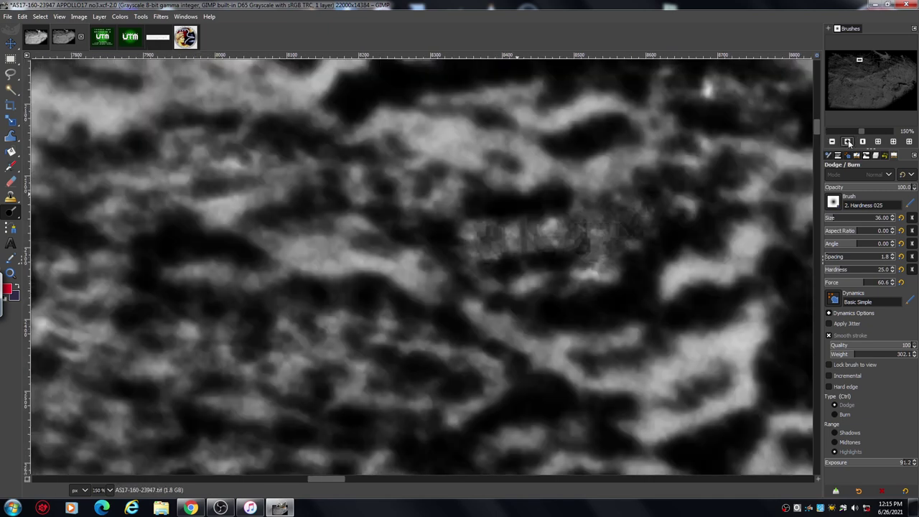
left_click(847, 141)
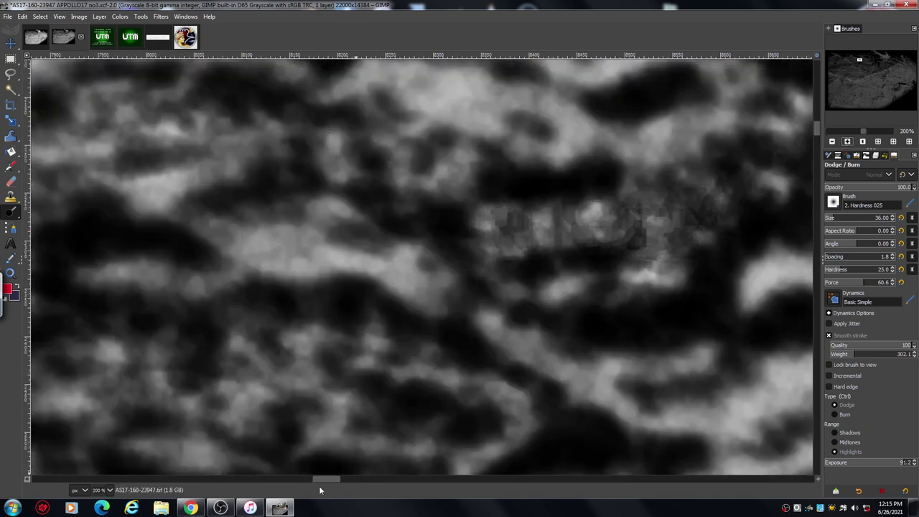
left_click_drag(321, 480, 332, 481)
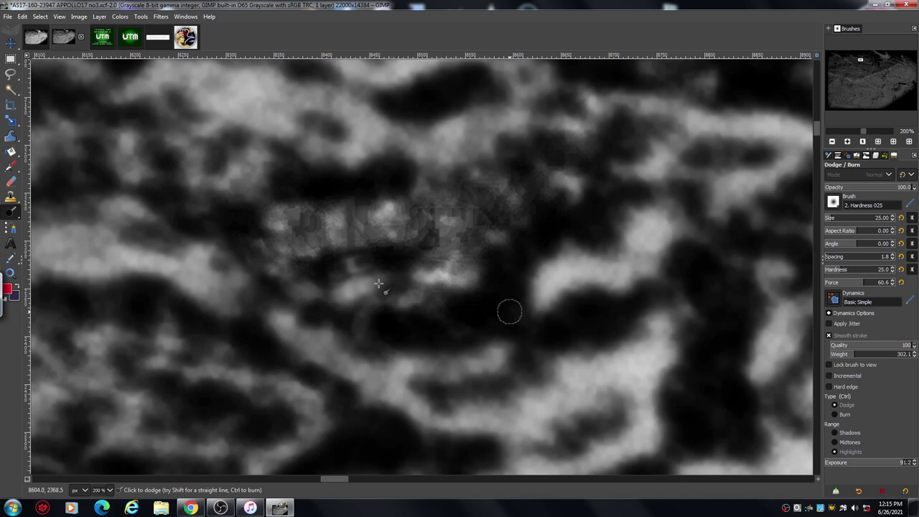
Lighten the dark streak and patches around centre, lowering dodge exposure to 79.1.
left_click_drag(326, 273, 318, 267)
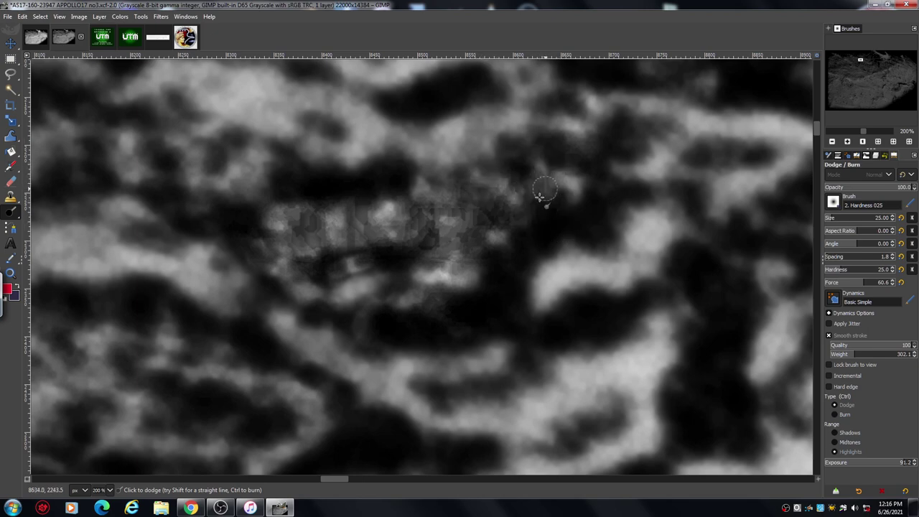
mouse_move(297, 205)
left_mouse_down()
mouse_move(271, 224)
mouse_move(296, 207)
mouse_move(298, 218)
mouse_move(329, 204)
mouse_move(346, 210)
mouse_move(336, 227)
mouse_move(365, 199)
left_mouse_up()
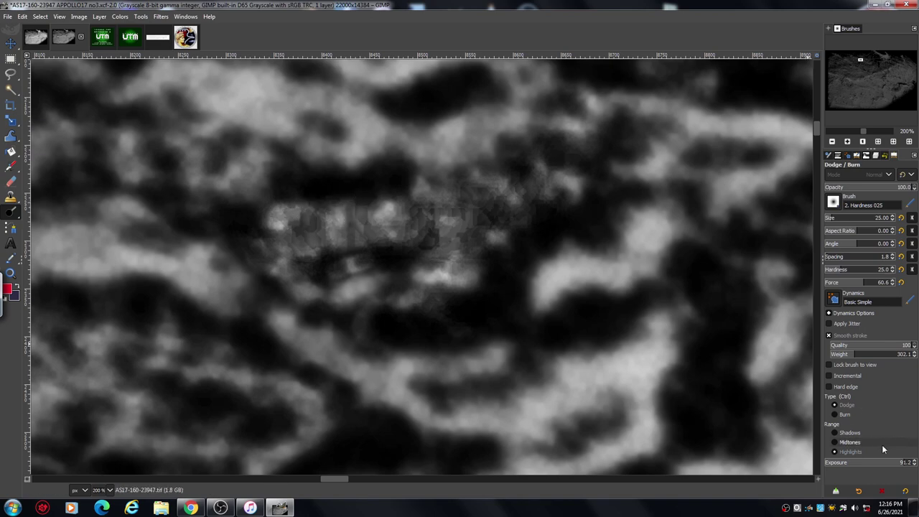
left_click(894, 465)
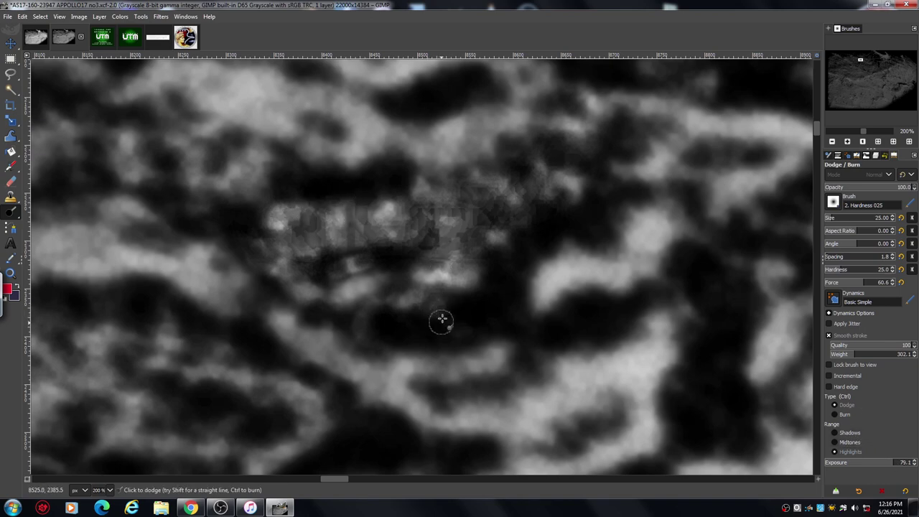
mouse_move(446, 298)
left_mouse_down()
mouse_move(466, 336)
mouse_move(438, 318)
mouse_move(548, 242)
mouse_move(526, 246)
left_mouse_up()
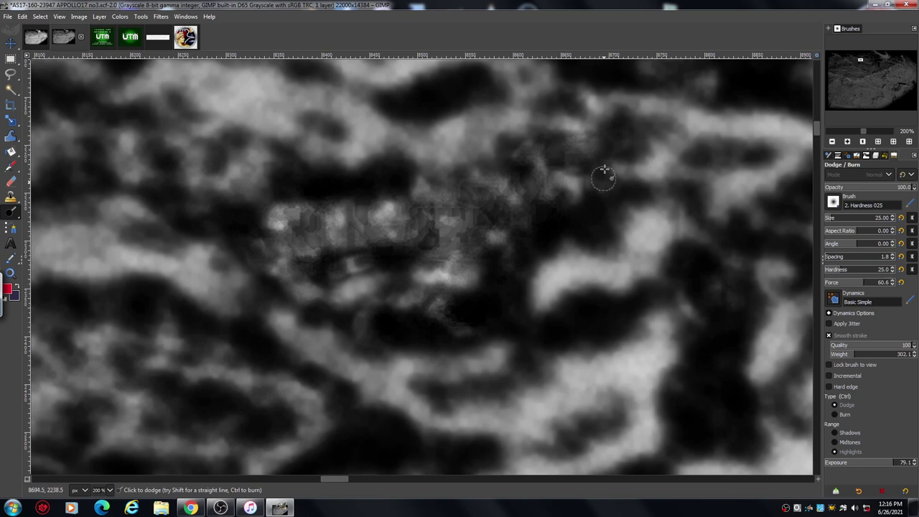
Zoom out to 33%, then back in to 50% for a wider view of the dodged surface.
left_click(831, 142)
left_click(831, 142)
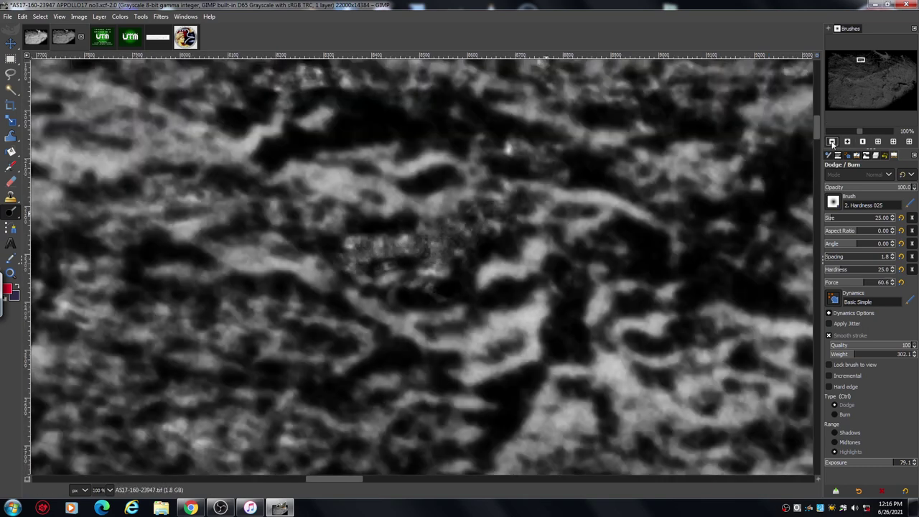
left_click(832, 142)
left_click(832, 142)
left_click(831, 143)
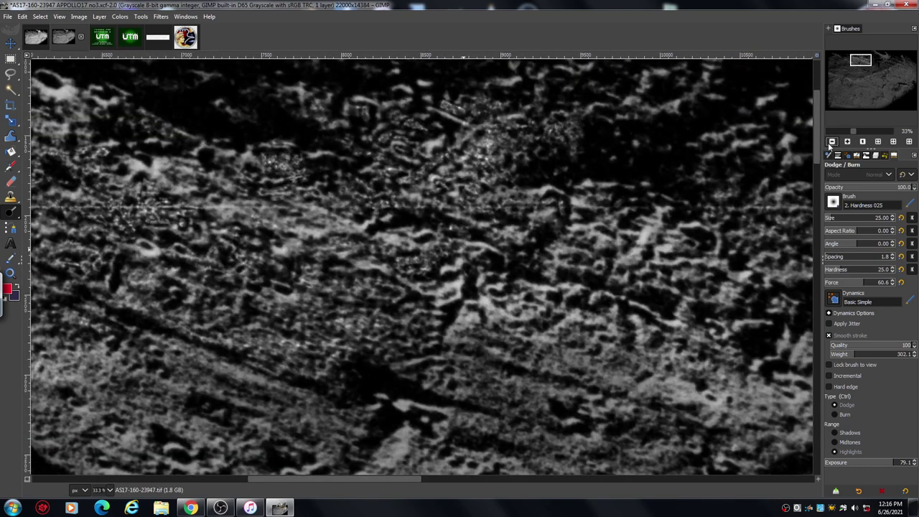
left_click(846, 142)
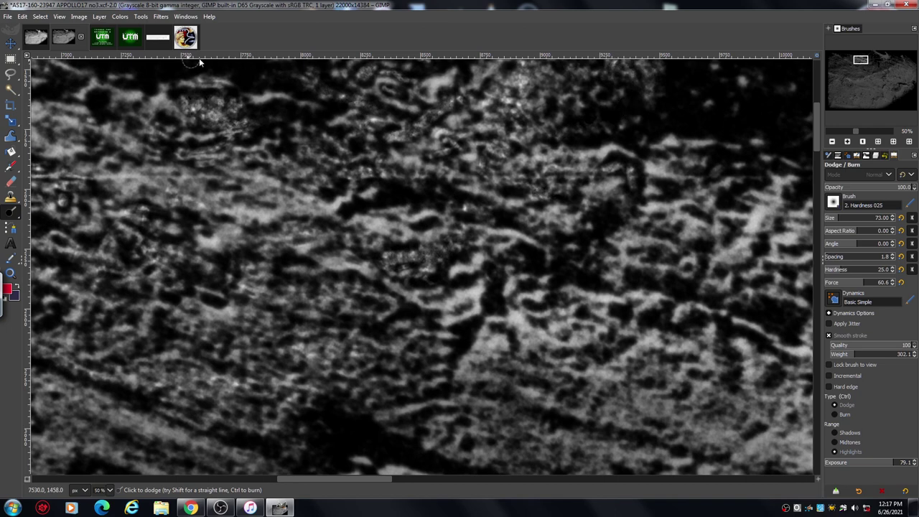
left_click(157, 42)
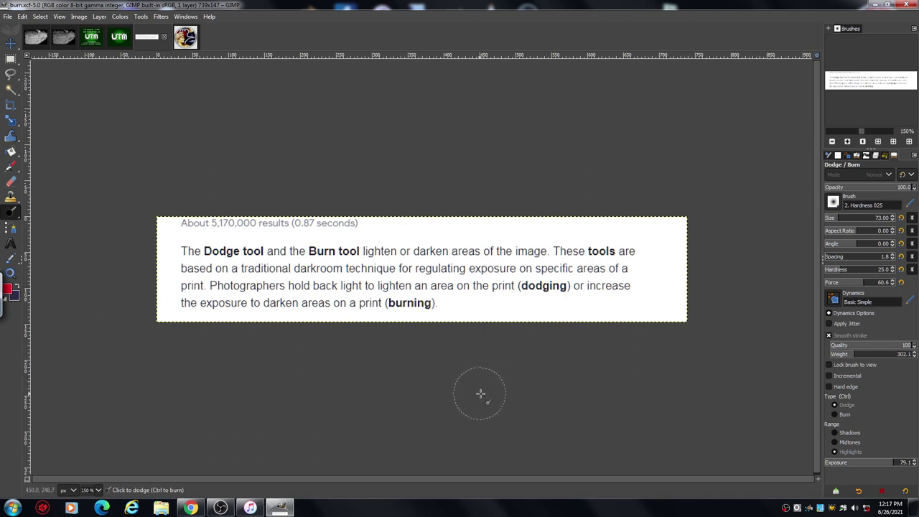
left_click(848, 142)
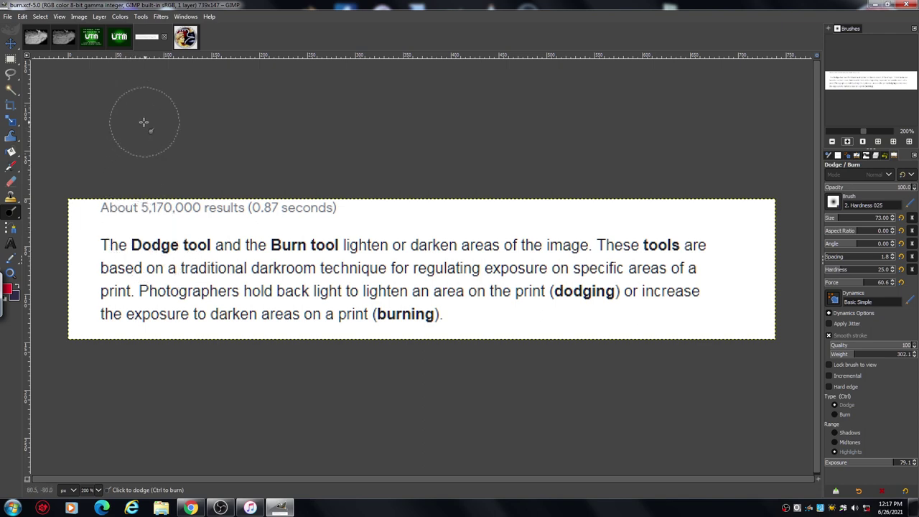
left_click(63, 37)
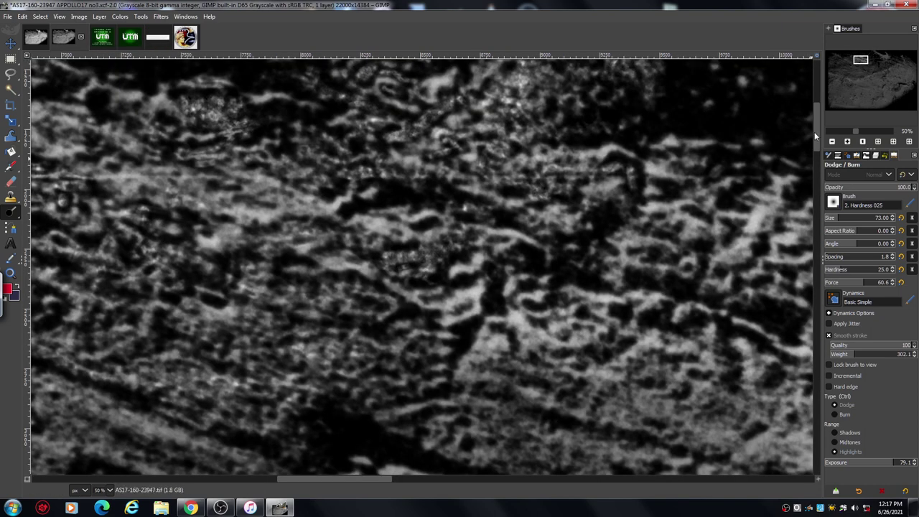
Dodge the dark shadowed formations in the centre and upper-left with the size-73 brush.
scroll(819, 131, "up", 4)
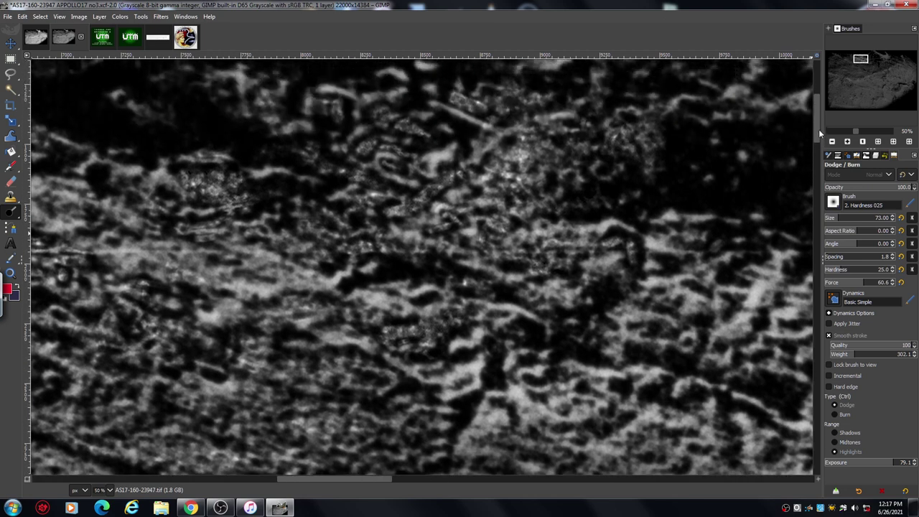
scroll(819, 130, "up", 1)
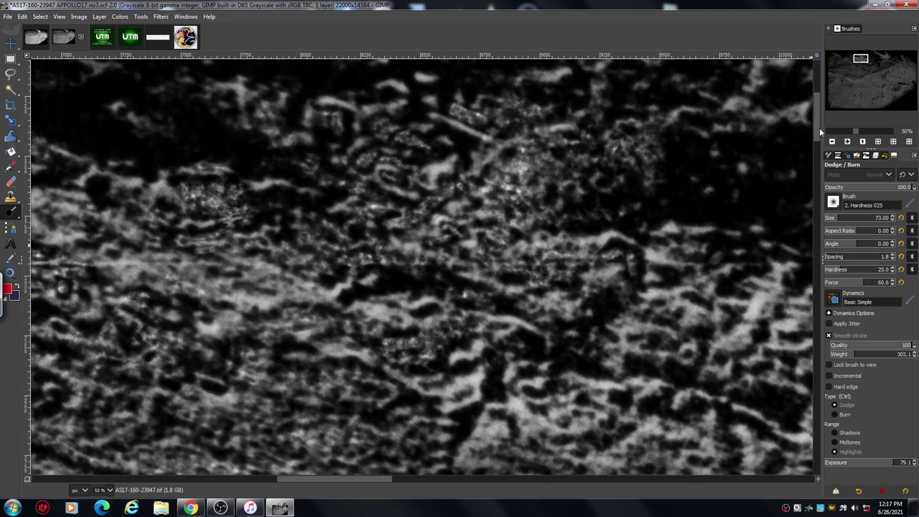
left_click_drag(820, 128, 820, 134)
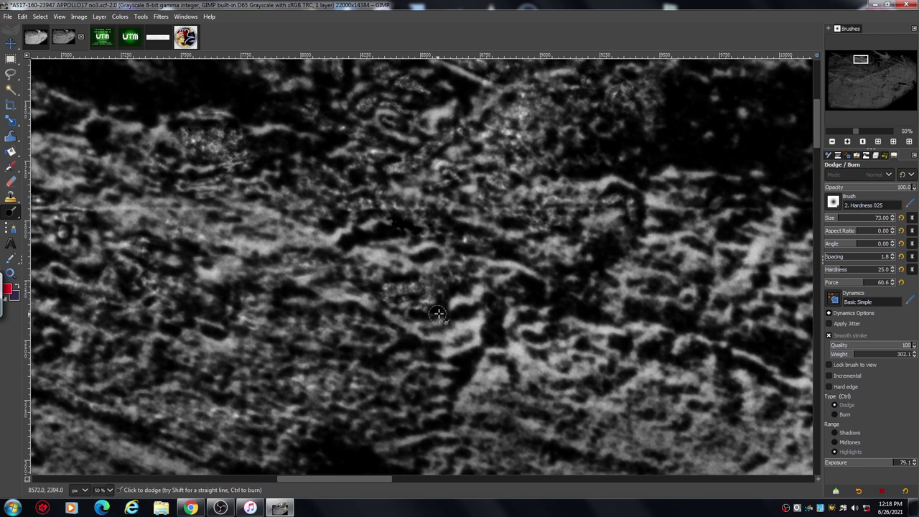
mouse_move(437, 313)
left_mouse_down()
mouse_move(544, 303)
mouse_move(500, 296)
left_mouse_up()
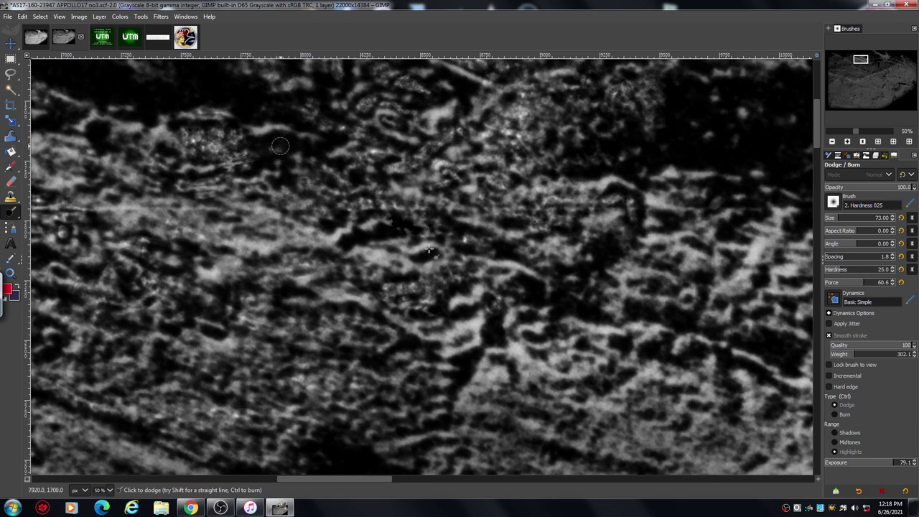
left_click_drag(430, 249, 404, 224)
Zoom to 100% and dodge the small dark patches along the upper terrain with a 33 px brush.
left_click(847, 143)
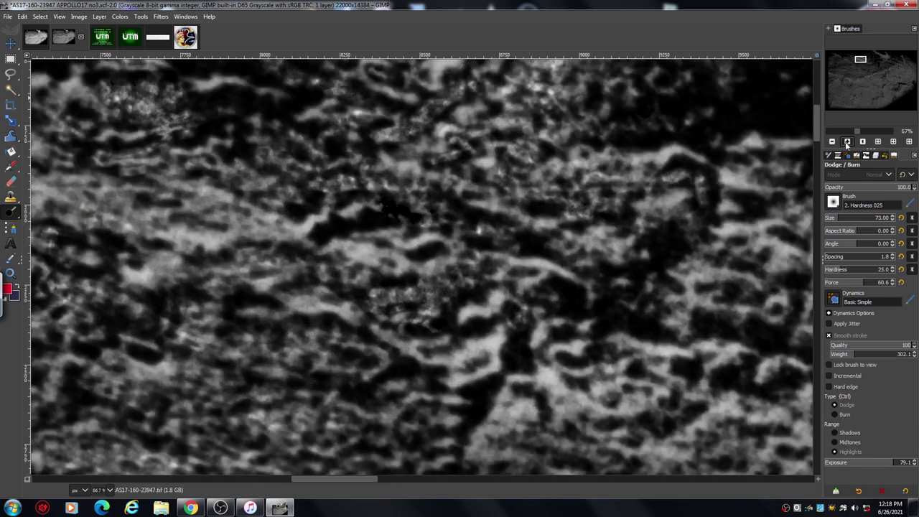
left_click(846, 142)
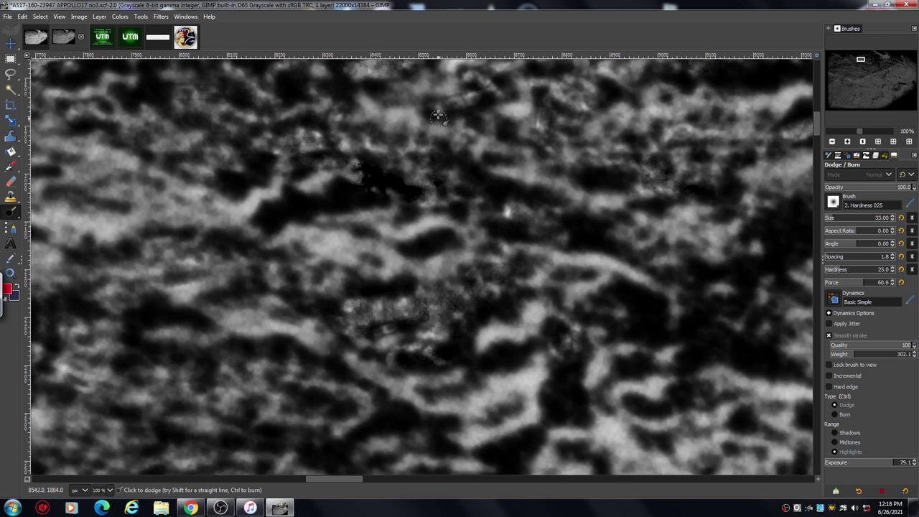
mouse_move(437, 116)
left_mouse_down()
mouse_move(433, 140)
mouse_move(454, 109)
mouse_move(511, 152)
mouse_move(461, 97)
mouse_move(459, 112)
mouse_move(466, 105)
mouse_move(497, 132)
left_mouse_up()
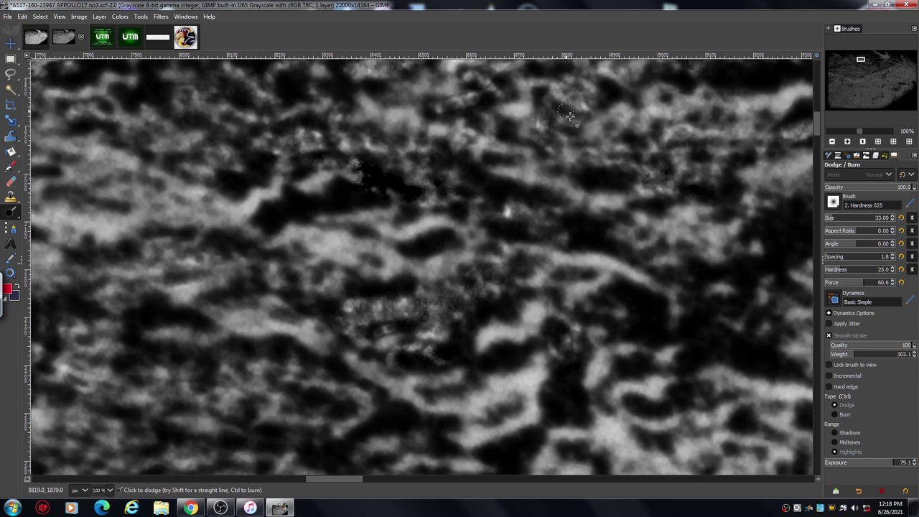
mouse_move(577, 84)
left_mouse_down()
mouse_move(601, 93)
mouse_move(567, 79)
mouse_move(587, 100)
mouse_move(605, 99)
left_mouse_up()
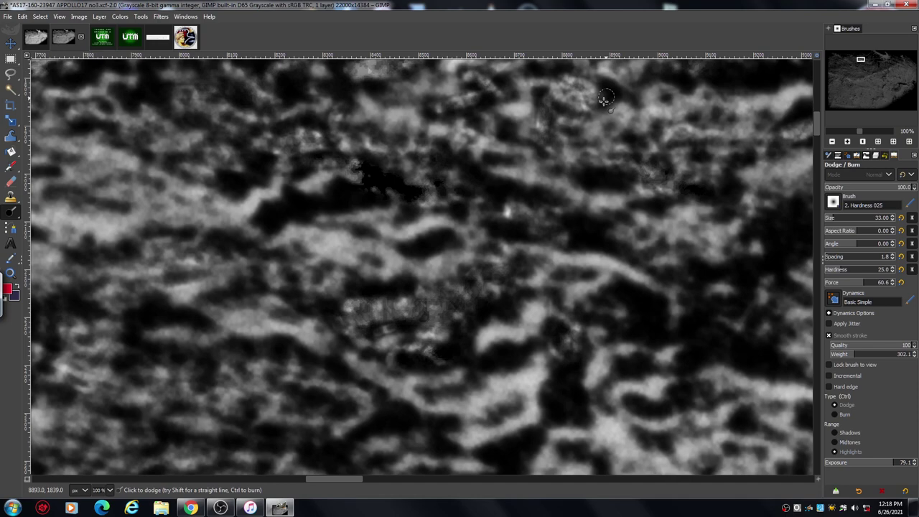
Zoom out, pan across to the dark region right of the dodged area, and zoom back in to 100%.
left_click(832, 141)
left_click(832, 141)
left_click(831, 141)
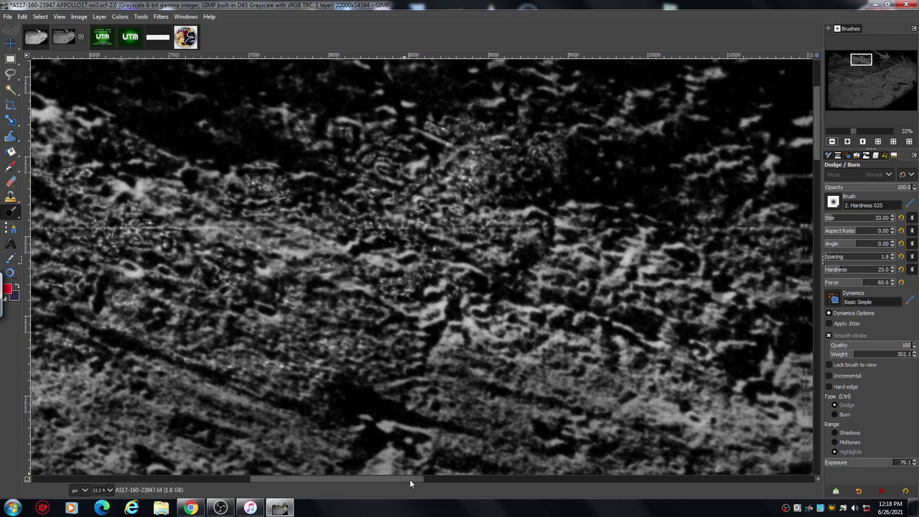
left_click_drag(409, 479, 456, 479)
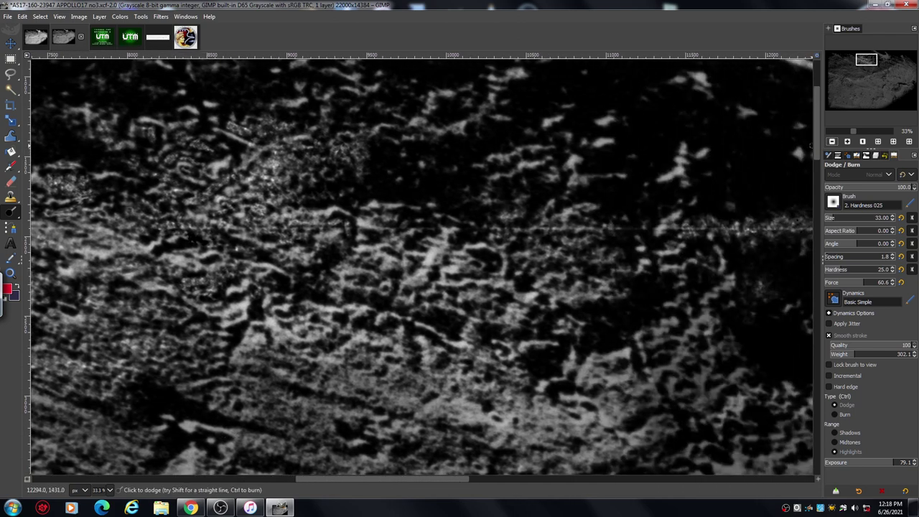
left_click(847, 141)
left_click(846, 141)
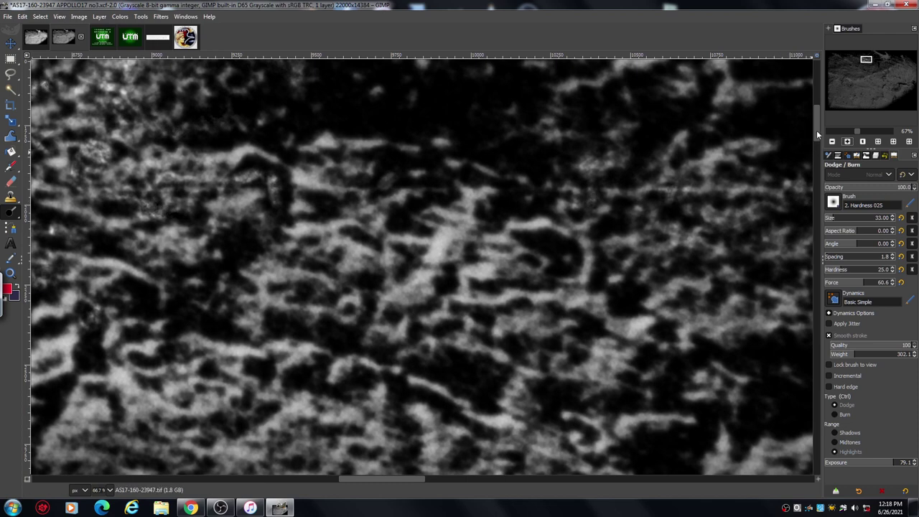
left_click_drag(815, 130, 816, 120)
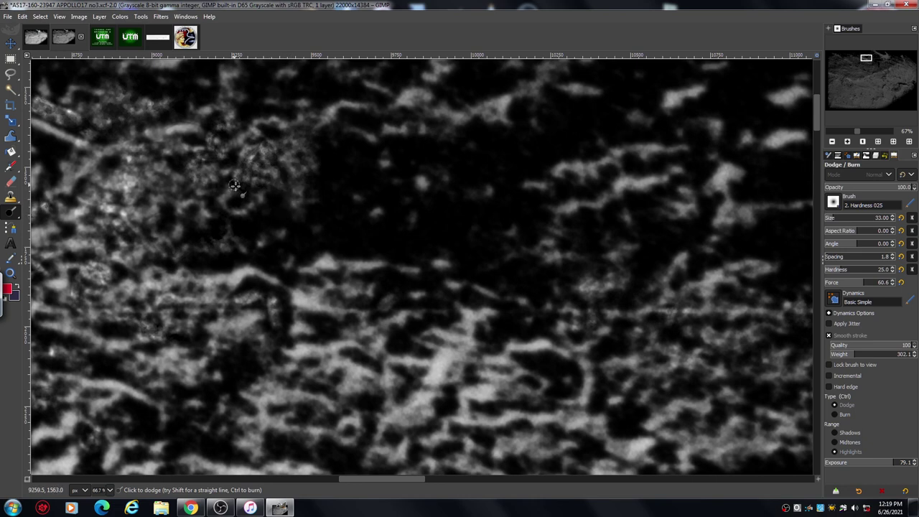
left_click_drag(385, 481, 369, 482)
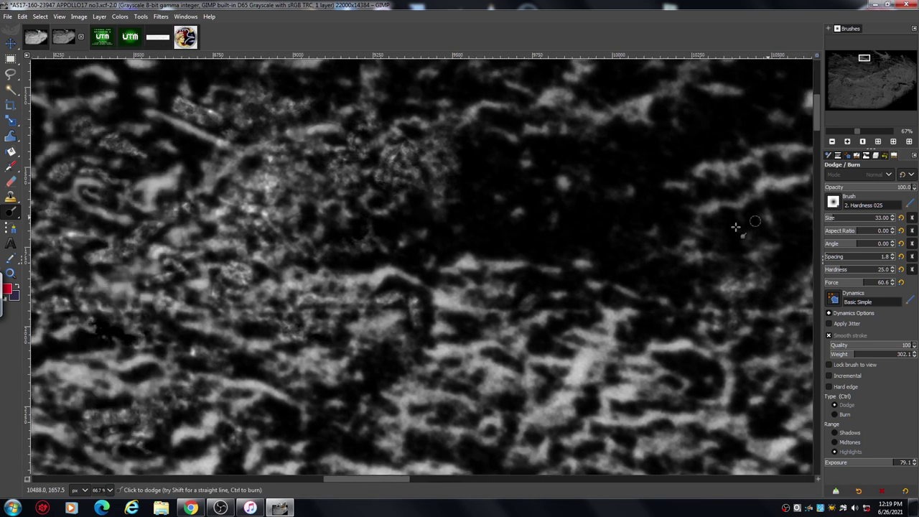
left_click_drag(817, 125, 815, 115)
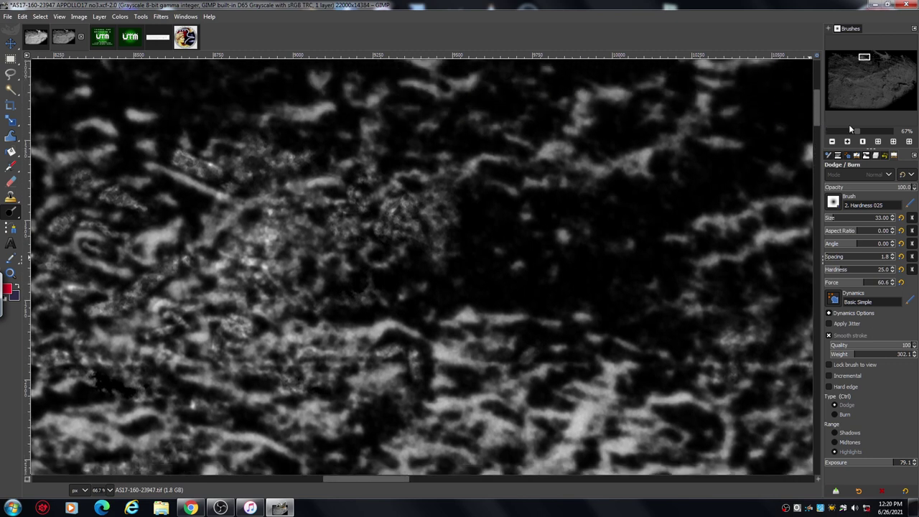
left_click(847, 142)
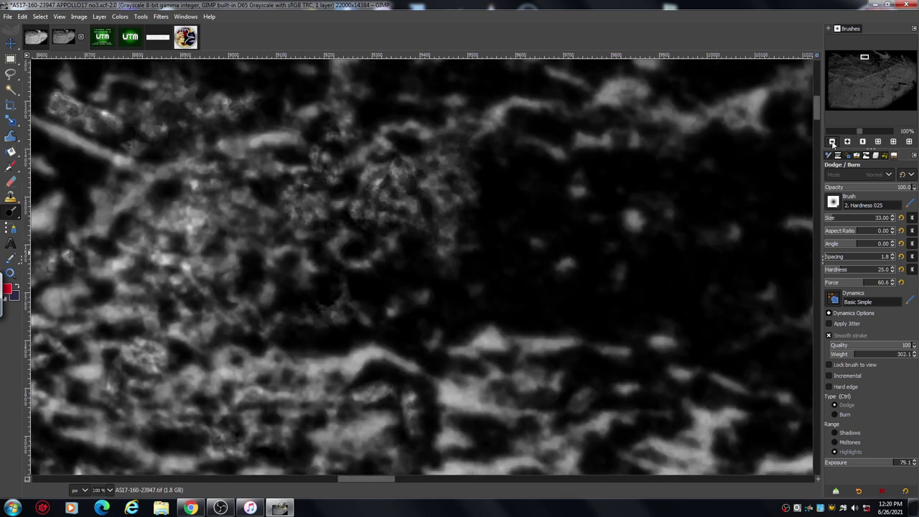
Zoom out in two Navigator steps from 100% to 50%.
left_click(832, 143)
left_click(832, 142)
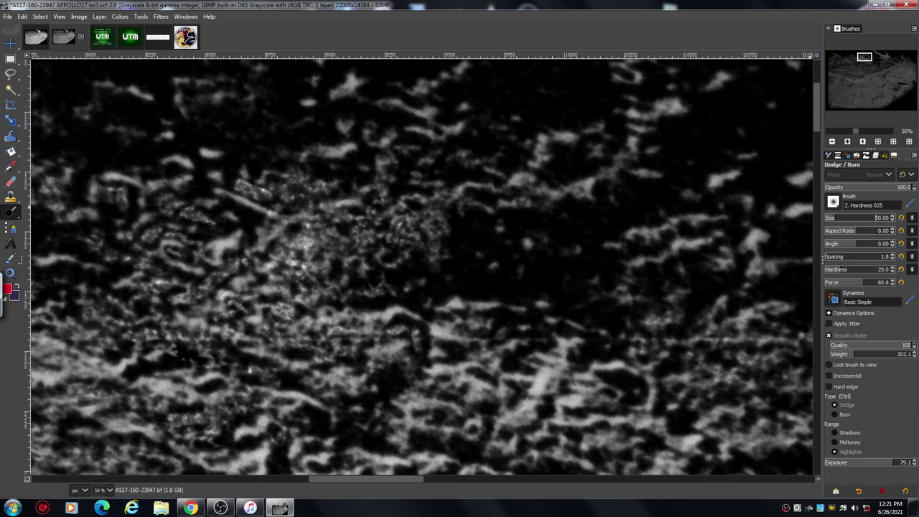
Pan right and slightly down to the rocky band, then zoom in to 67%.
left_click_drag(382, 479, 405, 479)
scroll(816, 125, "down", 3)
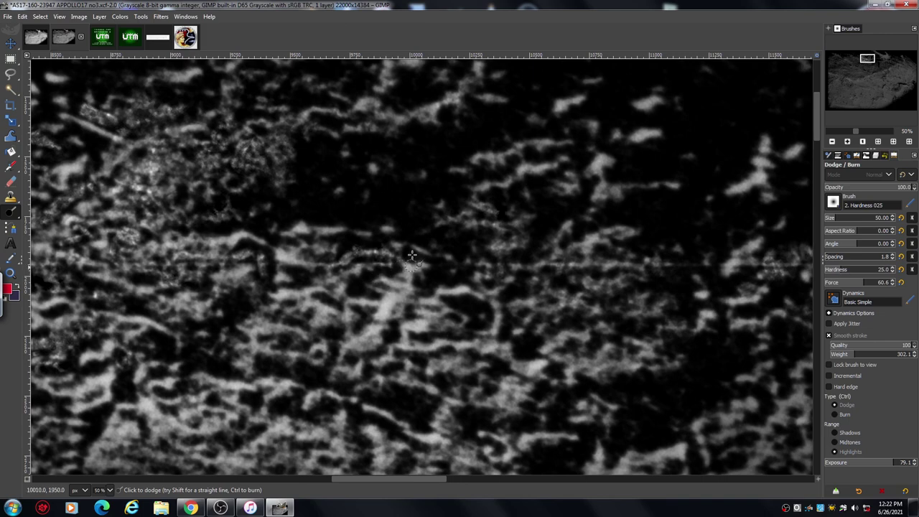
left_click(848, 142)
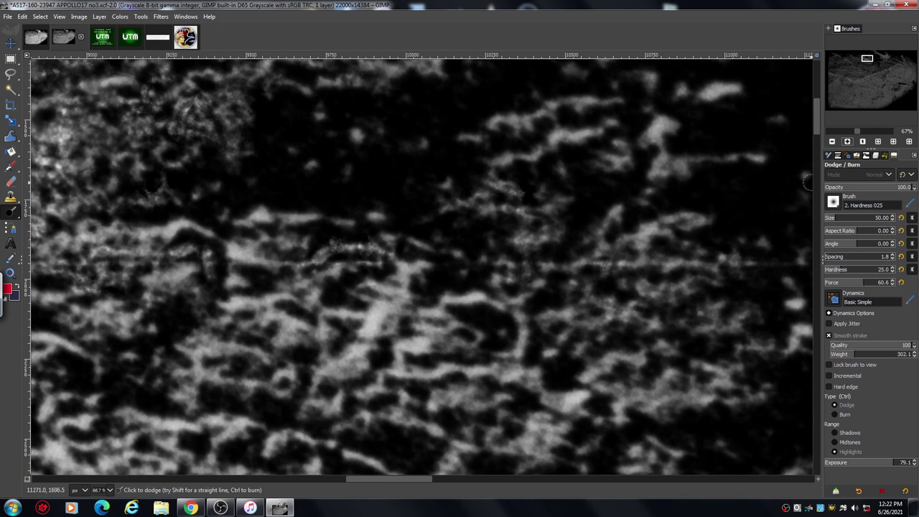
Zoom out three steps to a 25% overview of the landscape.
left_click(832, 142)
left_click(832, 142)
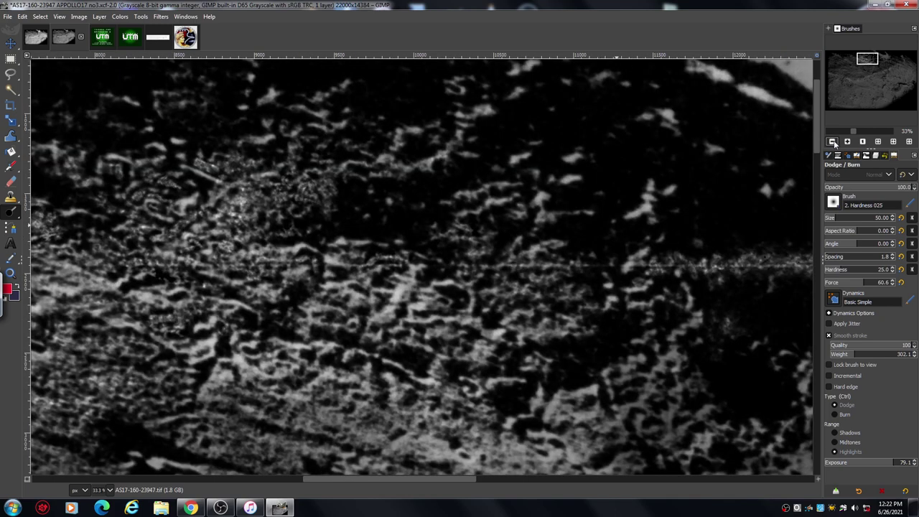
left_click(832, 142)
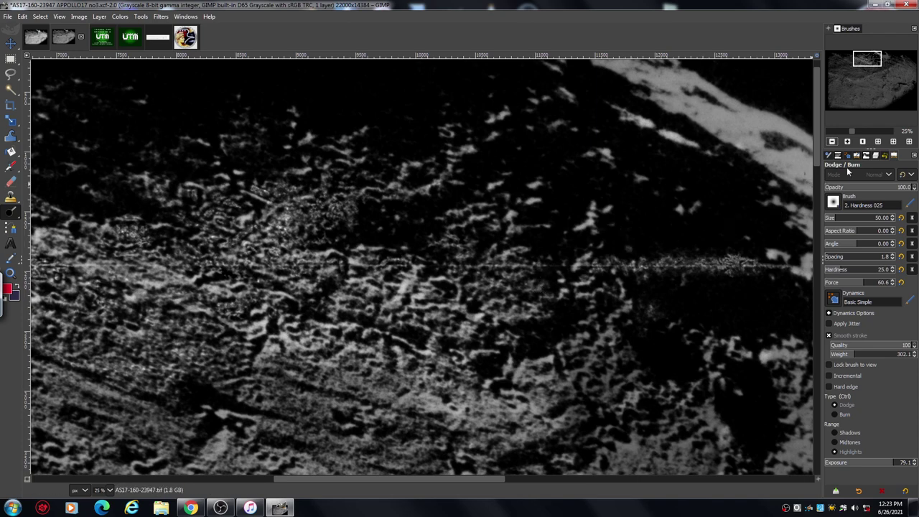
Zoom back in to 50% and pan right to the dark area along the bright horizontal streak.
left_click(847, 141)
left_click(847, 142)
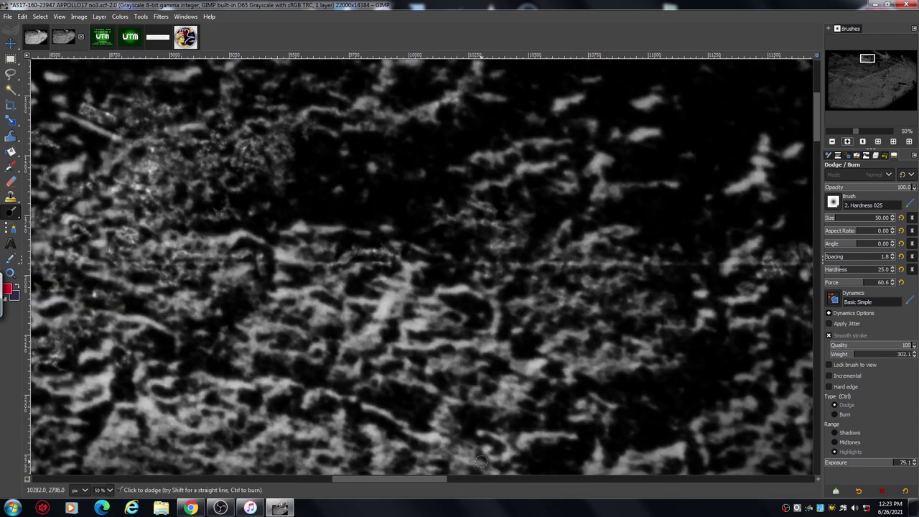
left_click_drag(394, 486, 427, 481)
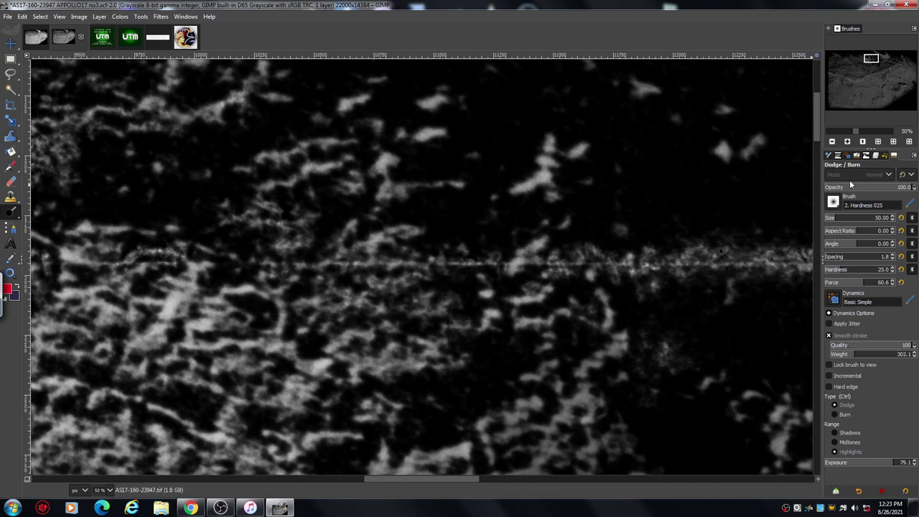
Zoom in to 100% on the horizontal streak, then back out to 33.3% with the minus key.
left_click(847, 142)
left_click(847, 141)
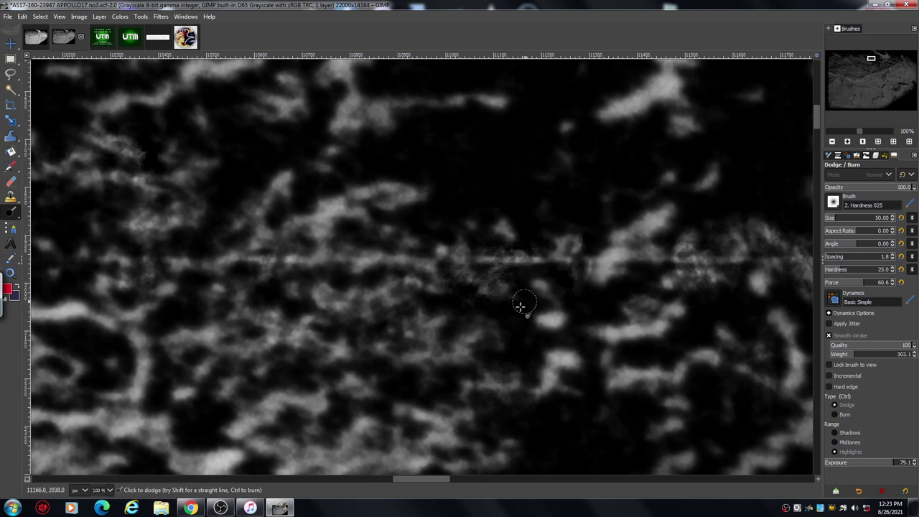
key("minus")
key("minus")
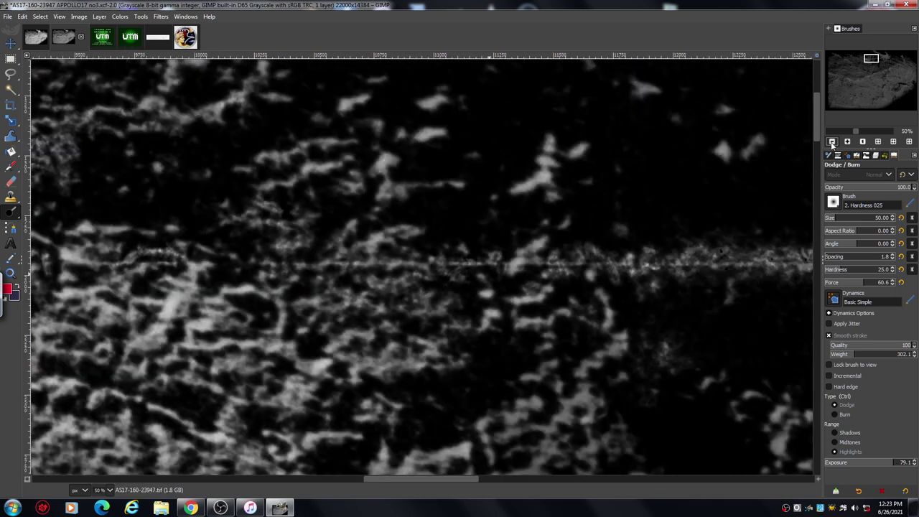
key("minus")
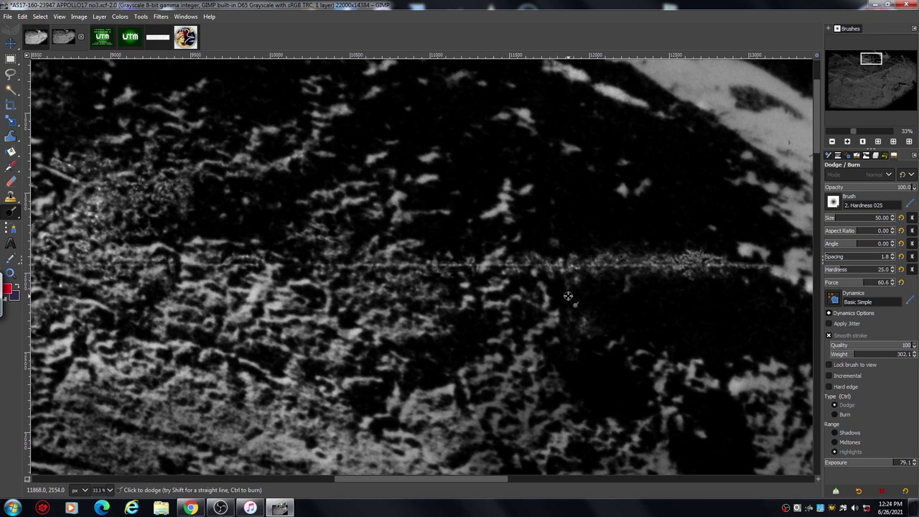
Pan right to the sunlit slope with its row of dark rock shapes and zoom in one step.
left_click_drag(435, 479, 495, 477)
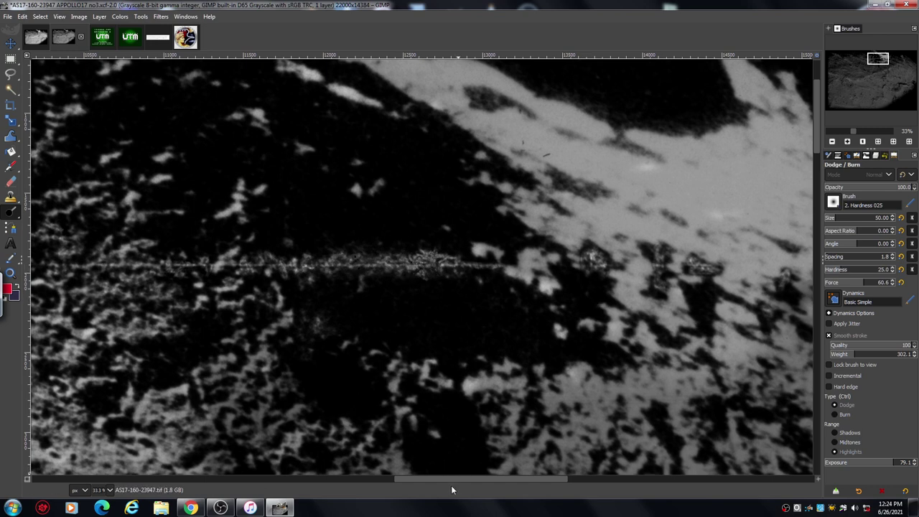
left_click_drag(452, 477, 470, 478)
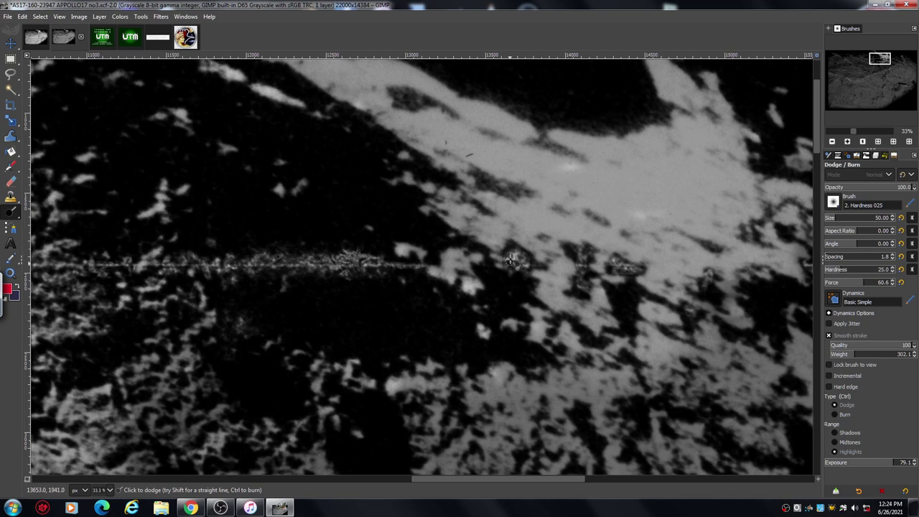
left_click_drag(470, 478, 506, 484)
left_click(847, 142)
At 66.7%, dodge the central, left and right dark rock shapes, plus a streak across the light ground.
left_click(847, 143)
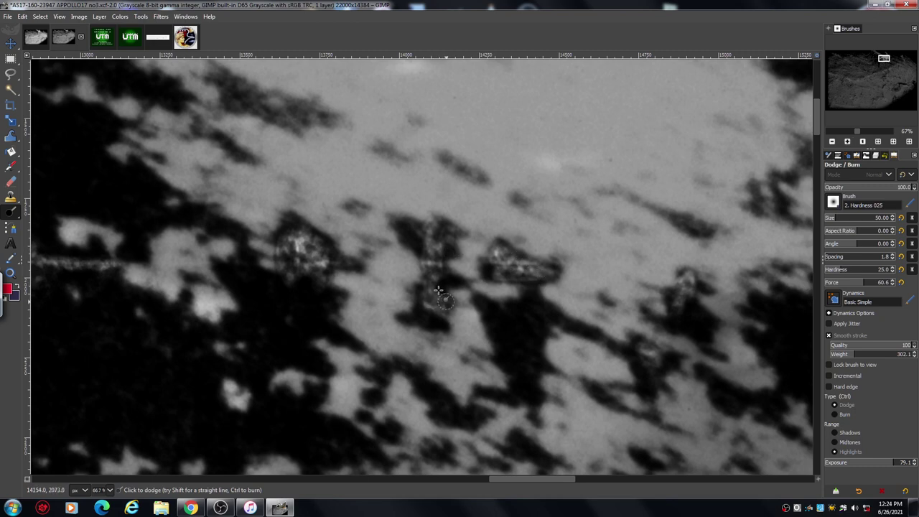
mouse_move(440, 284)
left_mouse_down()
mouse_move(445, 241)
mouse_move(422, 253)
mouse_move(435, 239)
mouse_move(417, 232)
mouse_move(425, 223)
mouse_move(450, 241)
left_mouse_up()
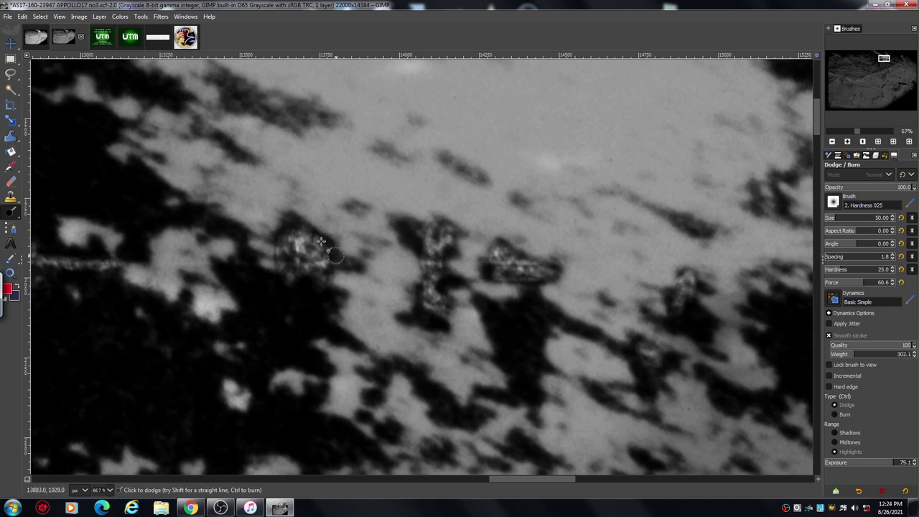
mouse_move(318, 240)
left_mouse_down()
mouse_move(342, 260)
mouse_move(322, 276)
mouse_move(289, 277)
mouse_move(285, 248)
mouse_move(281, 276)
mouse_move(318, 283)
left_mouse_up()
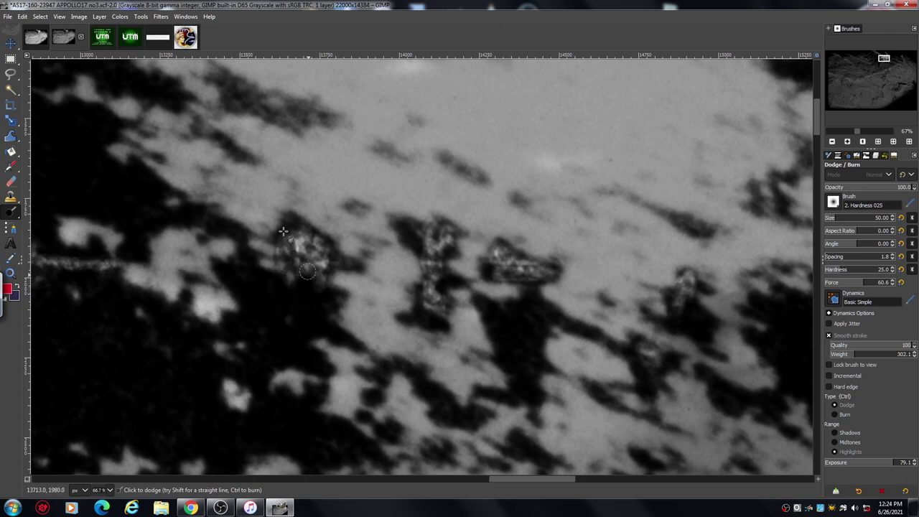
mouse_move(278, 231)
left_mouse_down()
mouse_move(295, 228)
mouse_move(344, 266)
left_mouse_up()
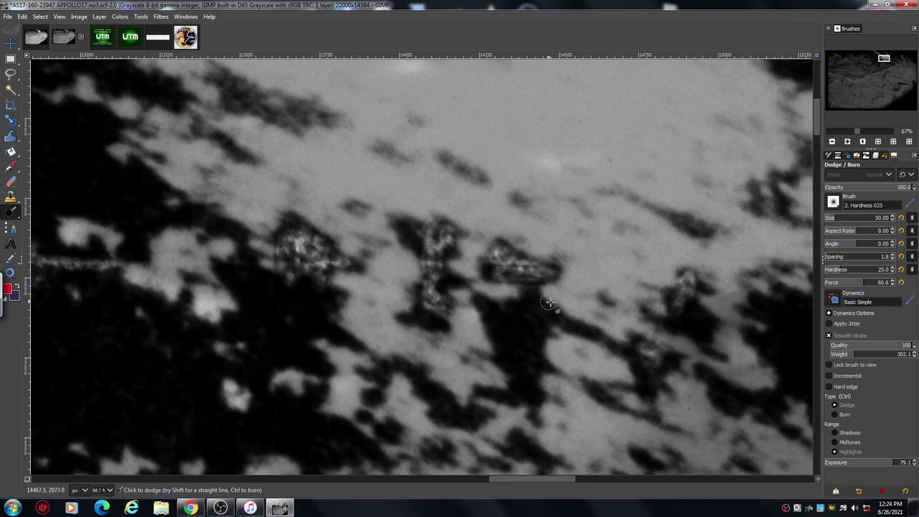
mouse_move(516, 290)
left_mouse_down()
mouse_move(491, 276)
mouse_move(549, 278)
left_mouse_up()
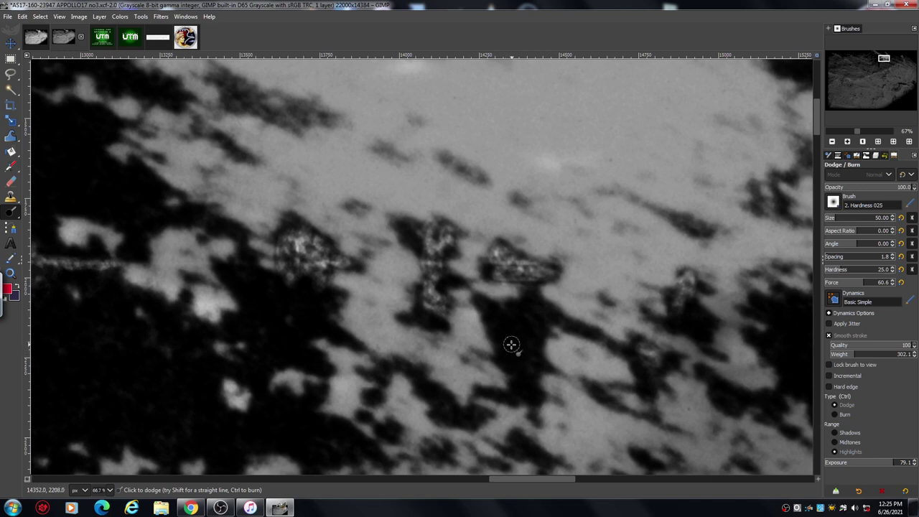
mouse_move(559, 307)
left_mouse_down()
mouse_move(605, 263)
mouse_move(648, 252)
mouse_move(625, 216)
mouse_move(517, 208)
mouse_move(402, 154)
mouse_move(417, 146)
mouse_move(355, 183)
mouse_move(442, 176)
mouse_move(510, 143)
mouse_move(516, 173)
left_mouse_up()
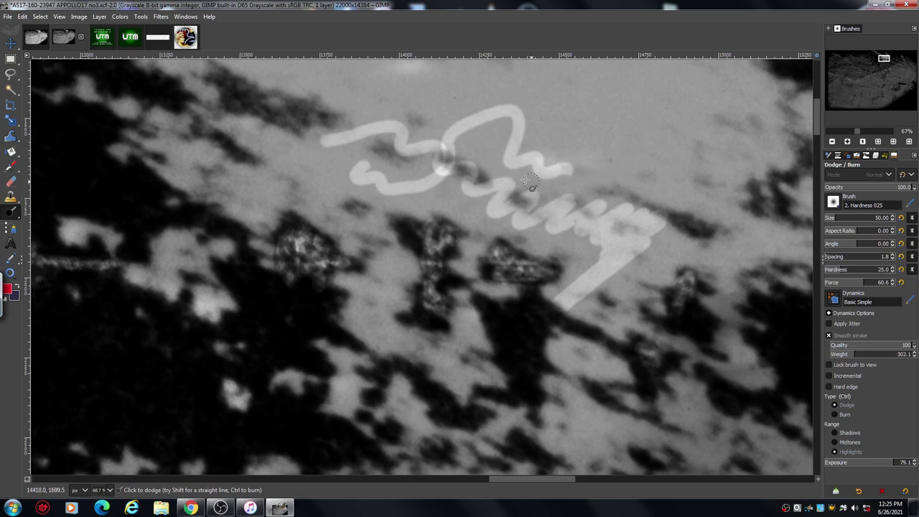
After one more squiggle, undo the stray dodge strokes in Undo History, restoring one stroke.
mouse_move(528, 195)
left_mouse_down()
mouse_move(548, 238)
mouse_move(572, 230)
mouse_move(545, 231)
mouse_move(540, 221)
mouse_move(581, 178)
left_mouse_up()
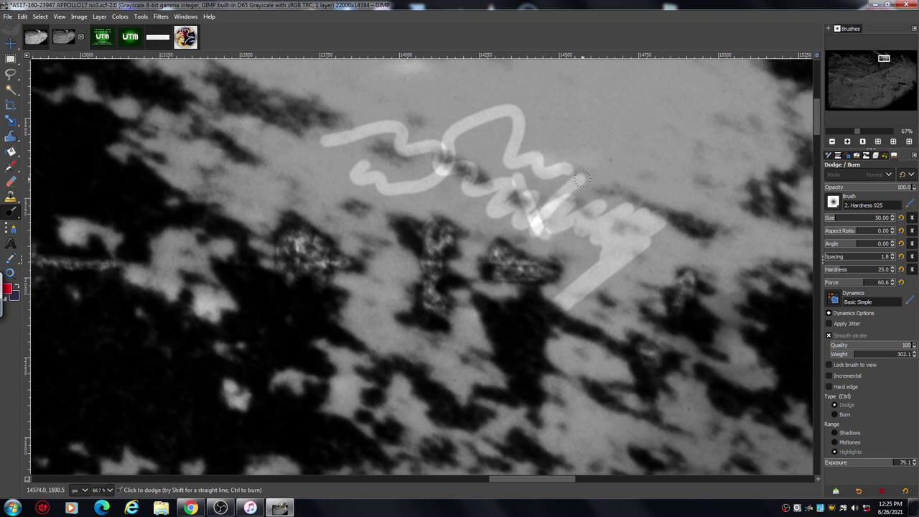
left_click(884, 156)
left_click(843, 446)
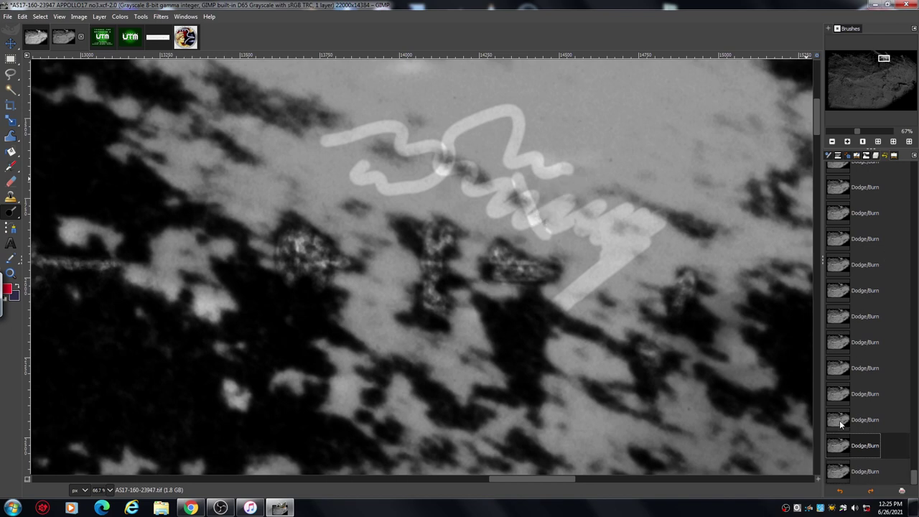
left_click(841, 419)
left_click(838, 393)
left_click(837, 368)
left_click(841, 341)
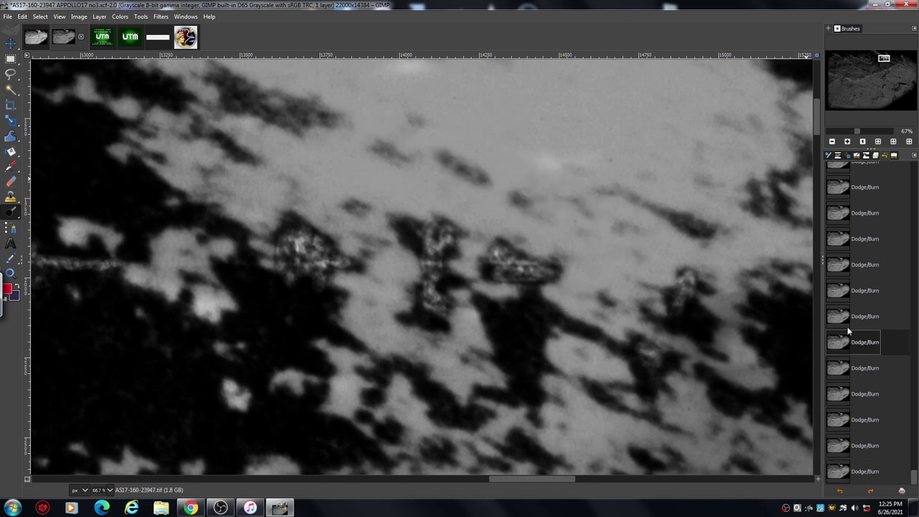
left_click(837, 369)
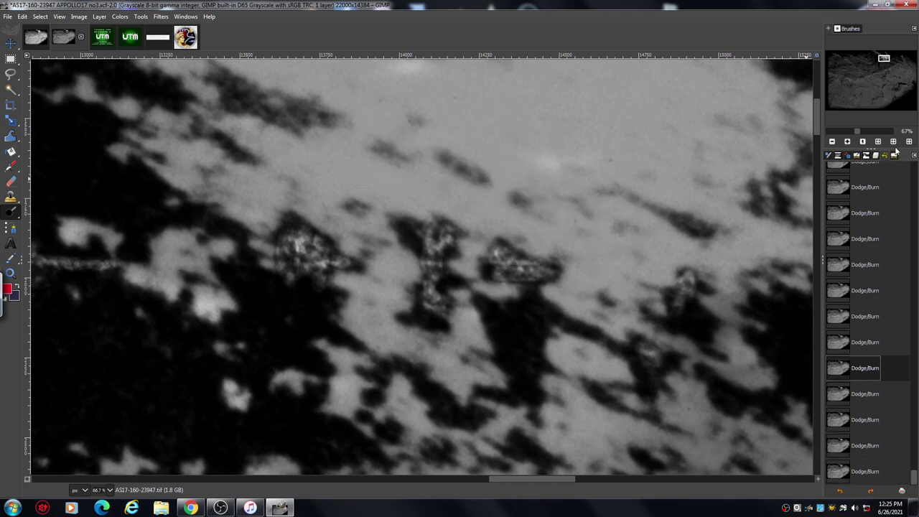
left_click(895, 157)
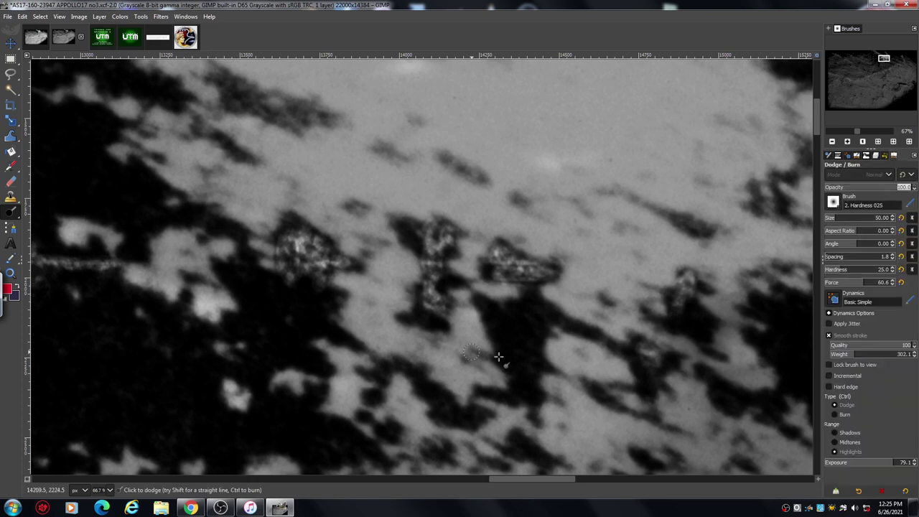
Dodge the dark patch below the middle rock, then pan right along the ridge toward the bright peak.
left_click_drag(521, 483, 532, 480)
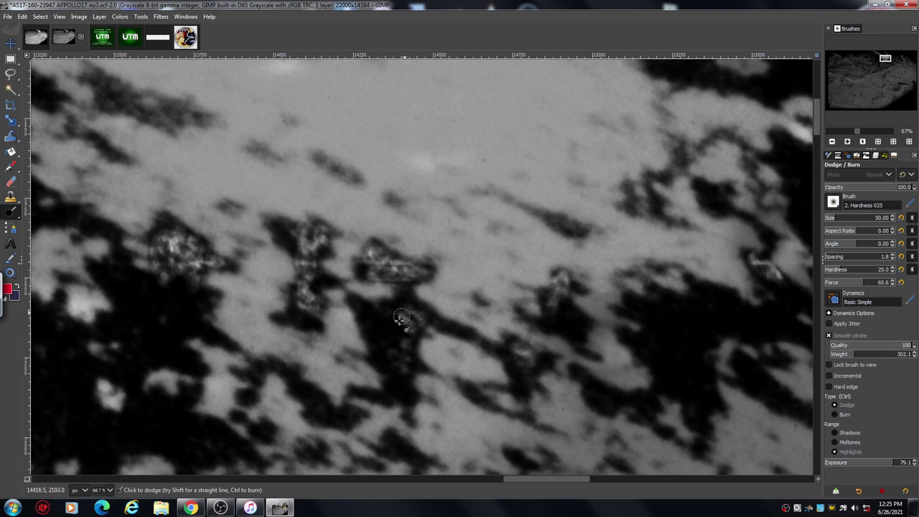
mouse_move(420, 320)
left_mouse_down()
mouse_move(400, 345)
mouse_move(406, 361)
mouse_move(399, 359)
left_mouse_up()
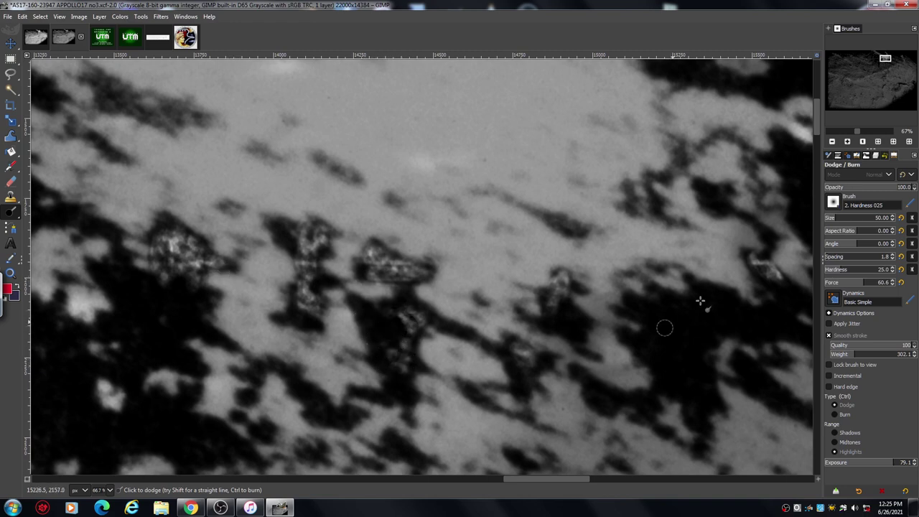
left_click_drag(530, 479, 580, 480)
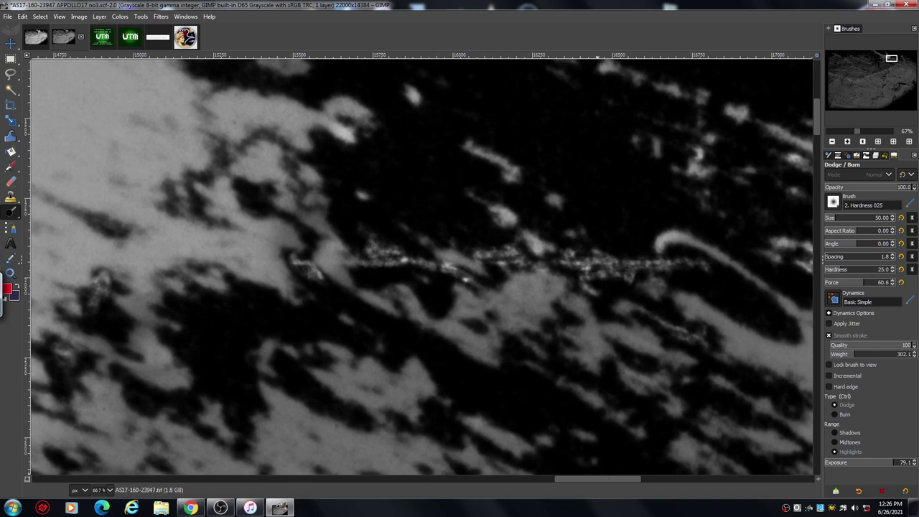
left_click_drag(583, 477, 611, 478)
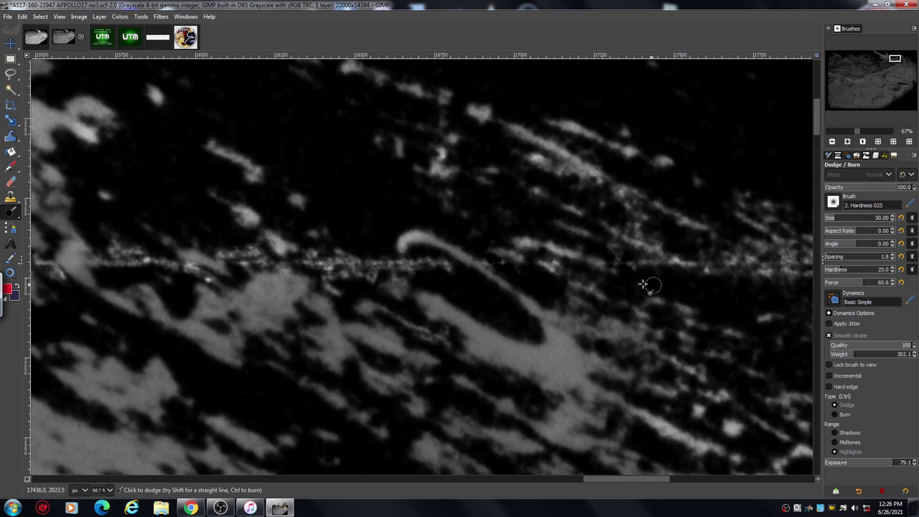
left_click_drag(591, 481, 648, 487)
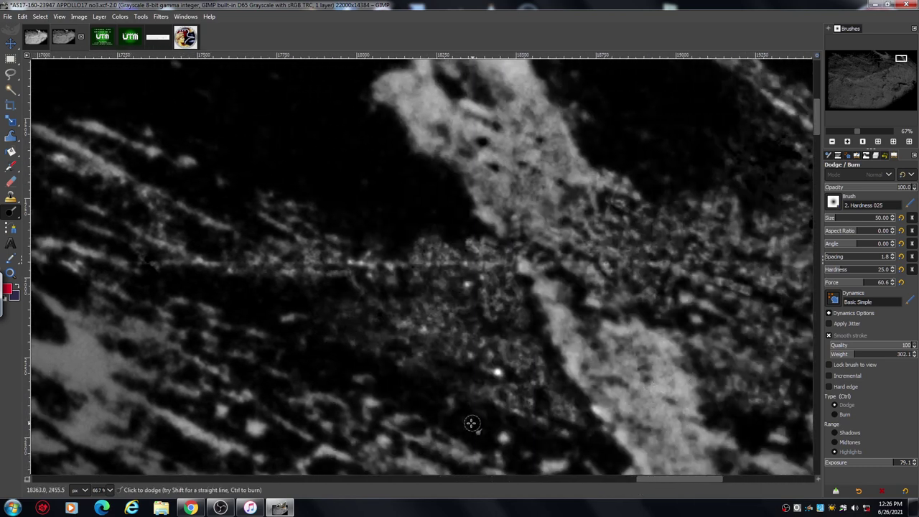
At 50% zoom, pan right and dodge the grainy shadows beside the bright peak, then zoom in closer.
left_click(832, 142)
left_click(832, 142)
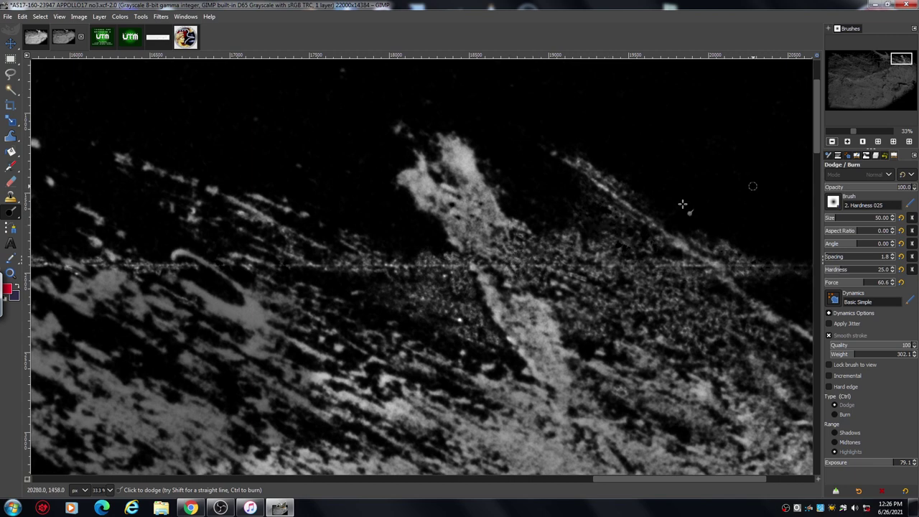
left_click(847, 143)
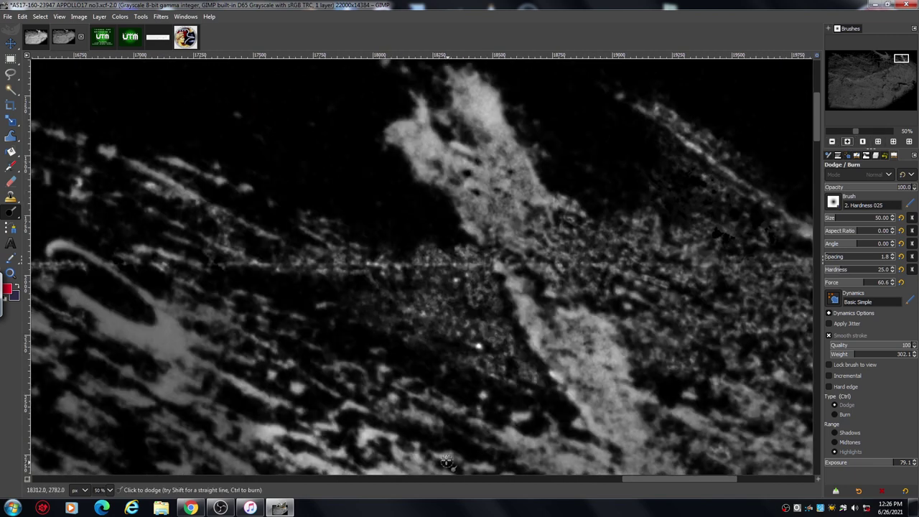
left_click_drag(632, 480, 663, 480)
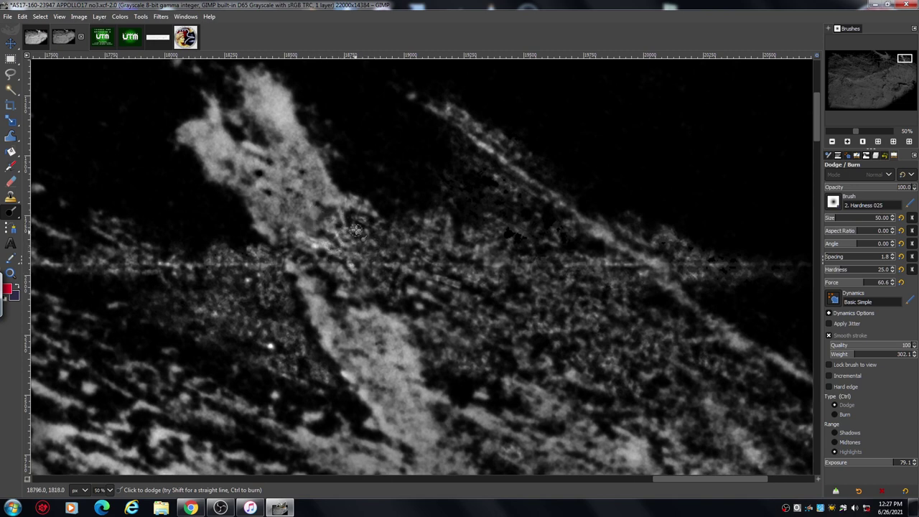
mouse_move(351, 239)
left_mouse_down()
mouse_move(362, 260)
mouse_move(347, 257)
left_mouse_up()
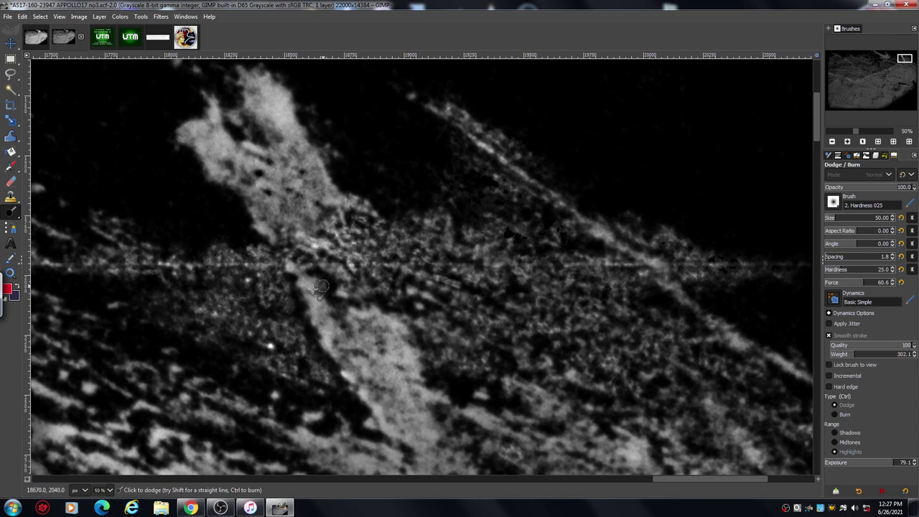
left_click(847, 142)
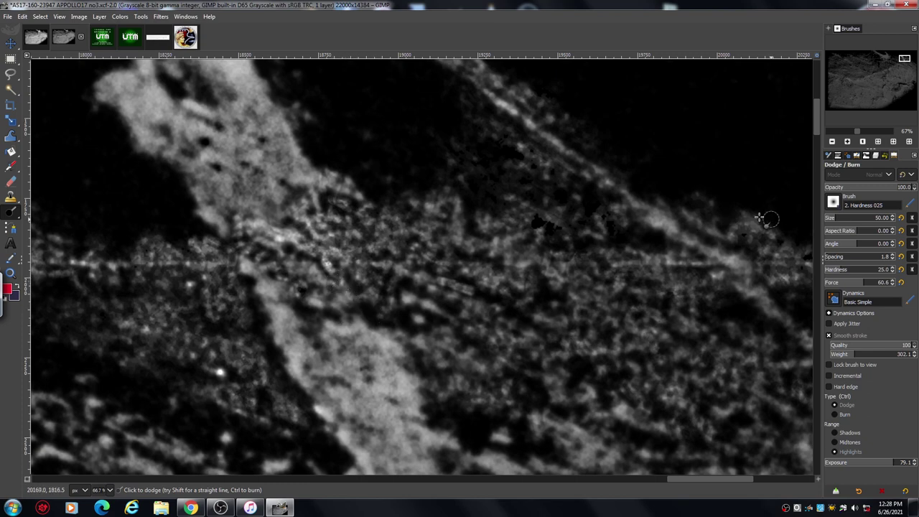
Zoom out to 33.3% and scroll down and left to the textured terrain.
left_click(831, 142)
left_click(832, 142)
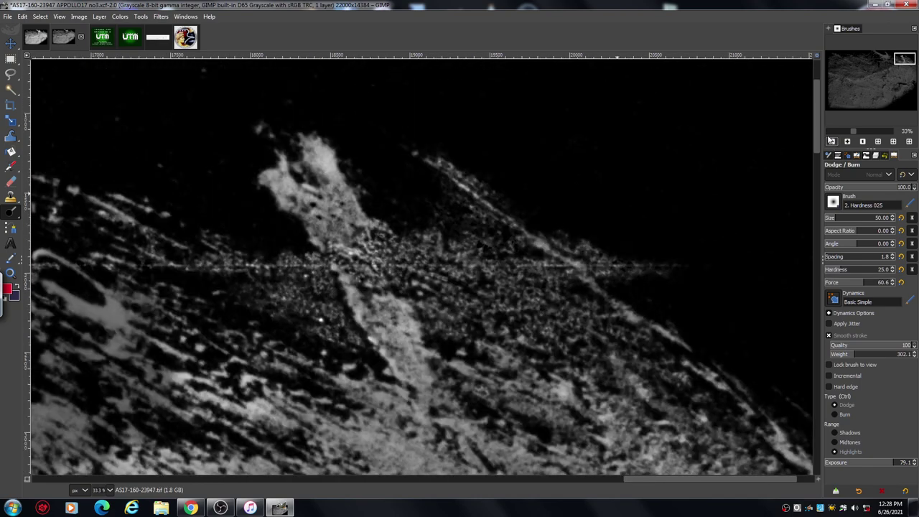
left_click_drag(814, 128, 814, 137)
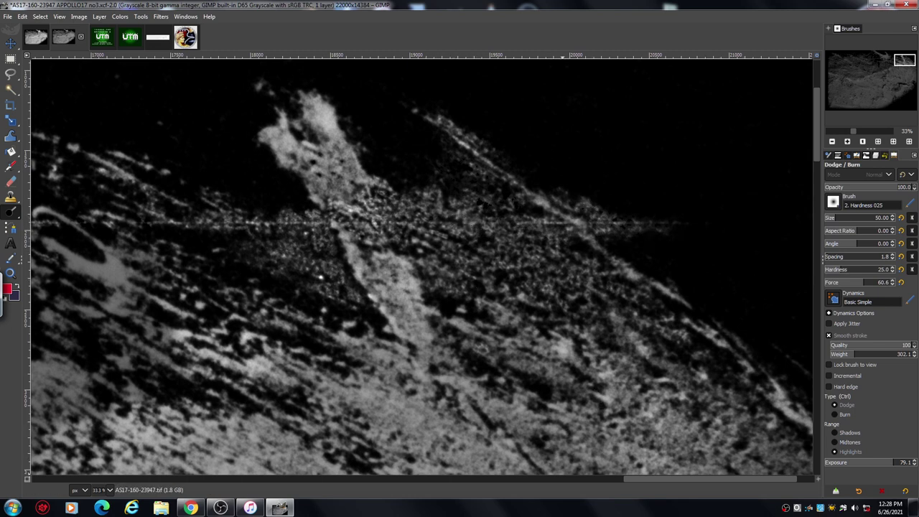
left_click_drag(639, 478, 302, 493)
Pan left, zoom out to 25%, and scroll across the brightened cratered terrain on the left.
left_click_drag(365, 479, 292, 492)
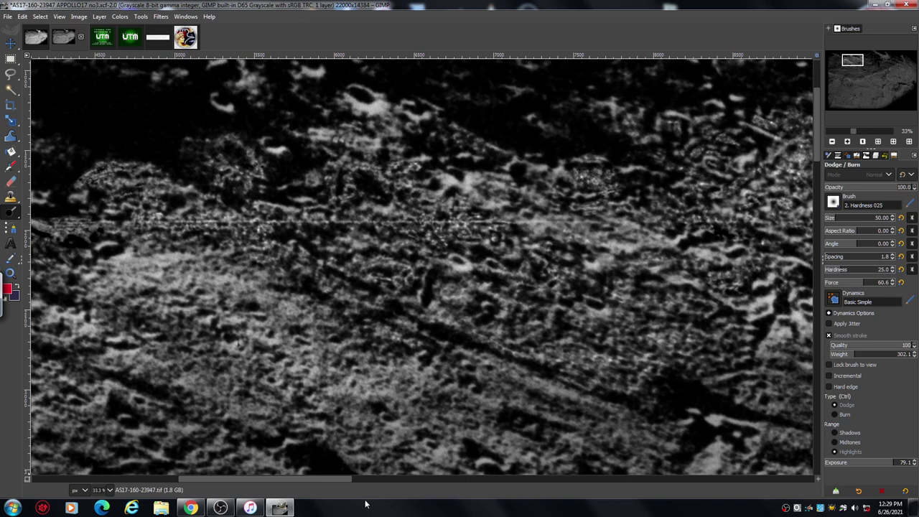
left_click_drag(342, 478, 220, 479)
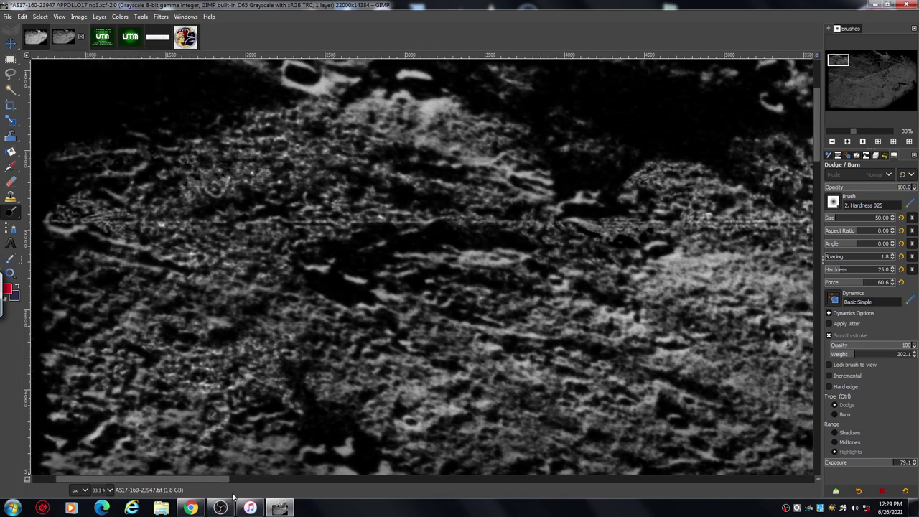
left_click(832, 142)
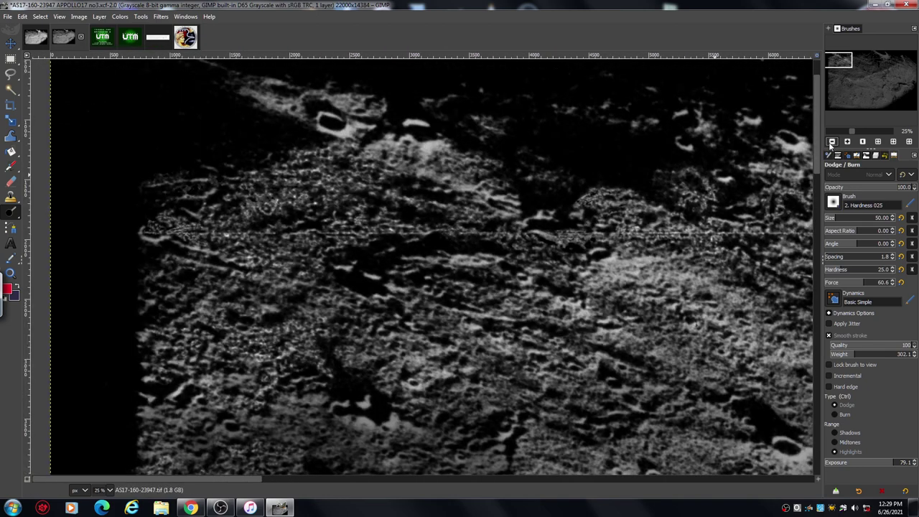
left_click_drag(838, 60, 840, 61)
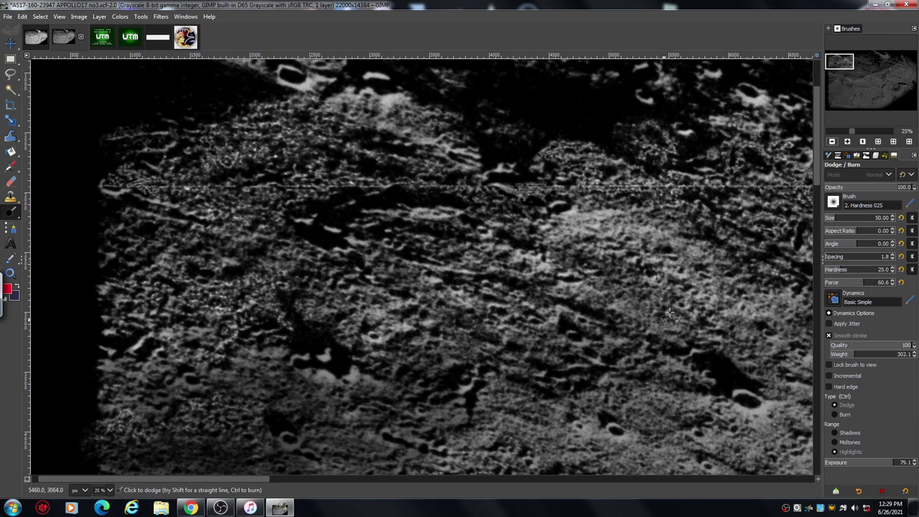
left_click_drag(817, 174, 818, 170)
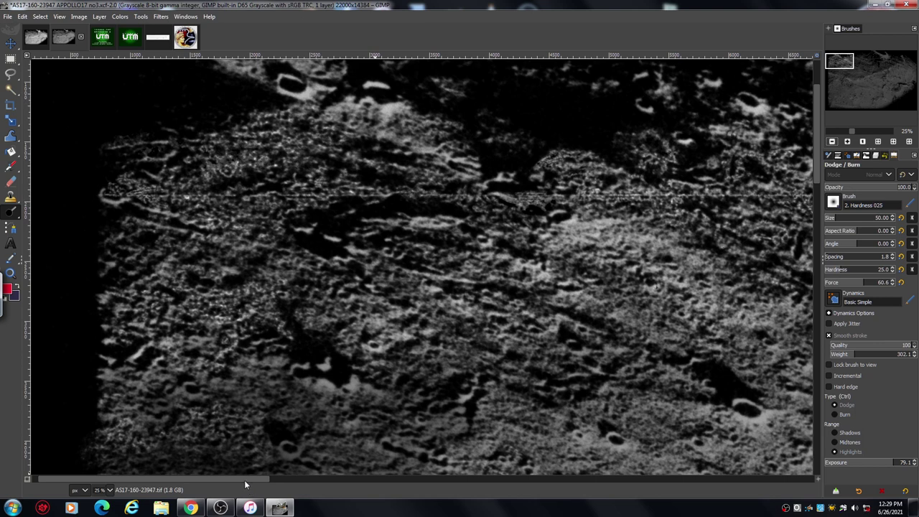
left_click_drag(244, 480, 256, 477)
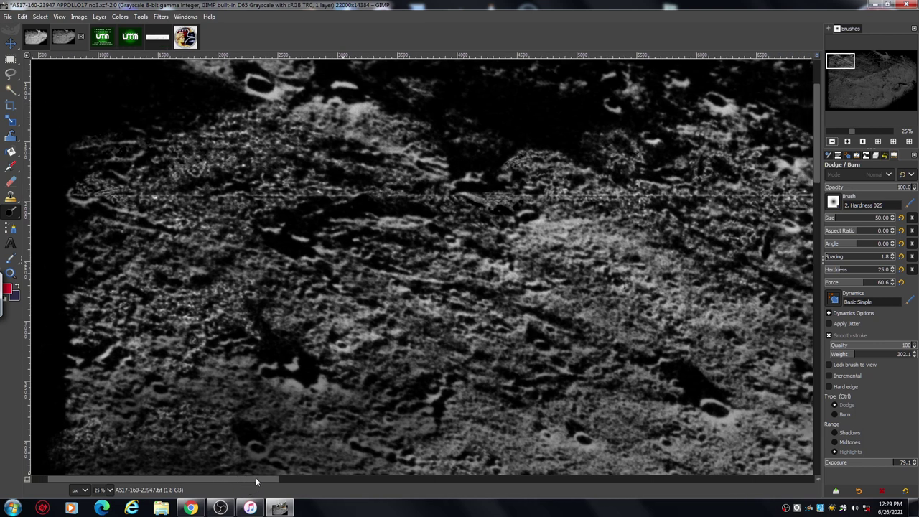
Zoom out to 6.25% and centre the whole dodged moon photo via the Navigation preview.
left_click(831, 142)
left_click(831, 141)
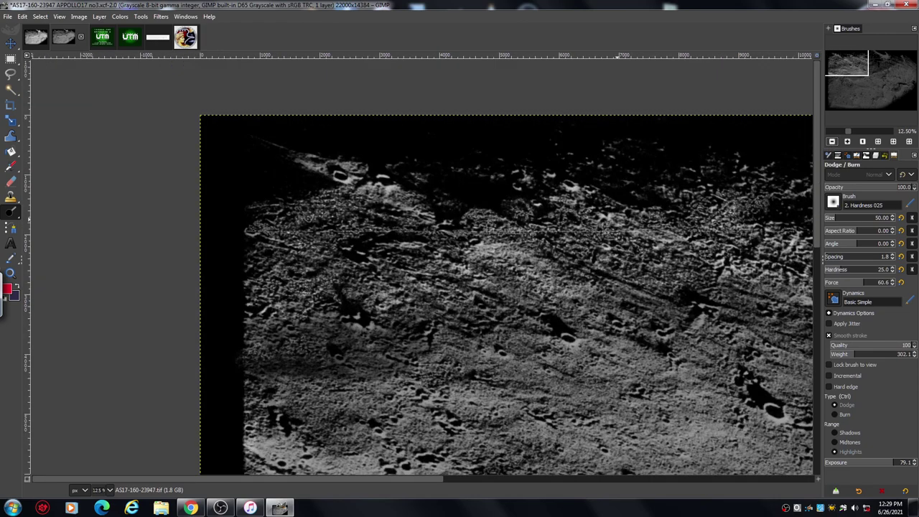
left_click_drag(850, 68, 867, 76)
left_click(831, 142)
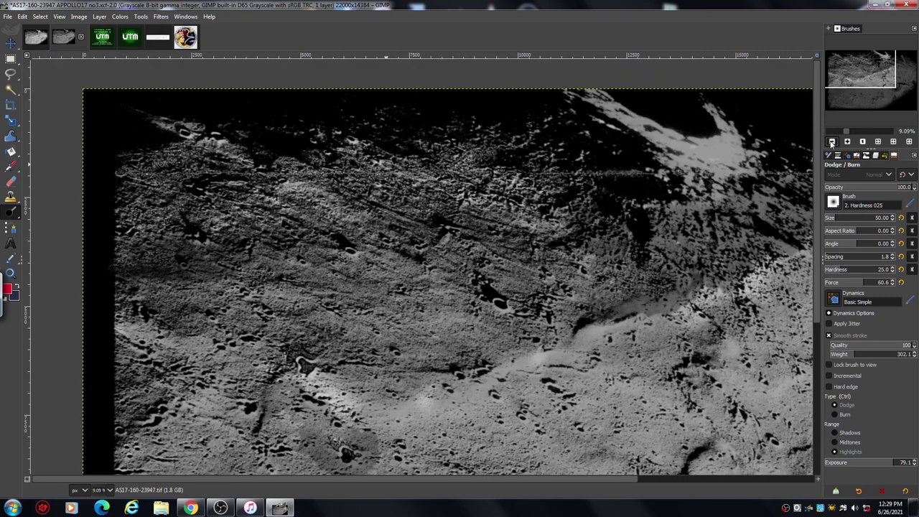
left_click(832, 142)
left_click_drag(870, 78, 872, 85)
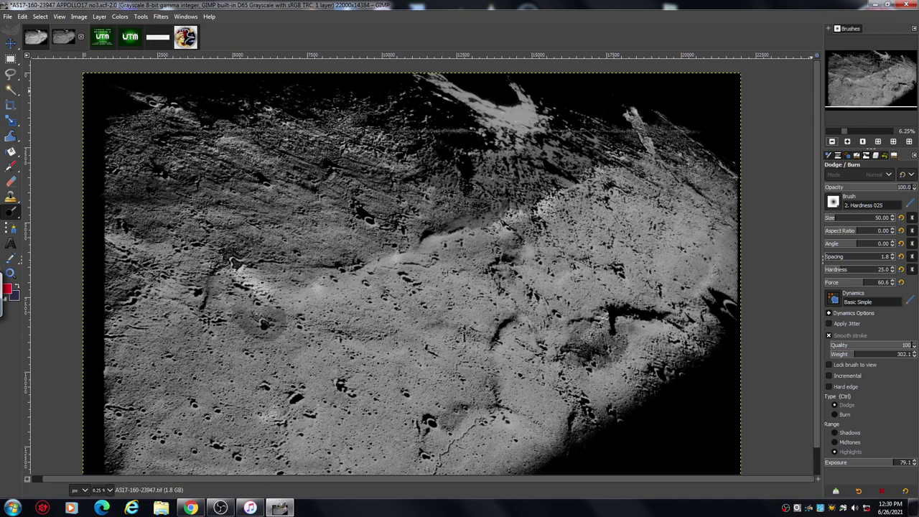
left_click_drag(864, 87, 861, 88)
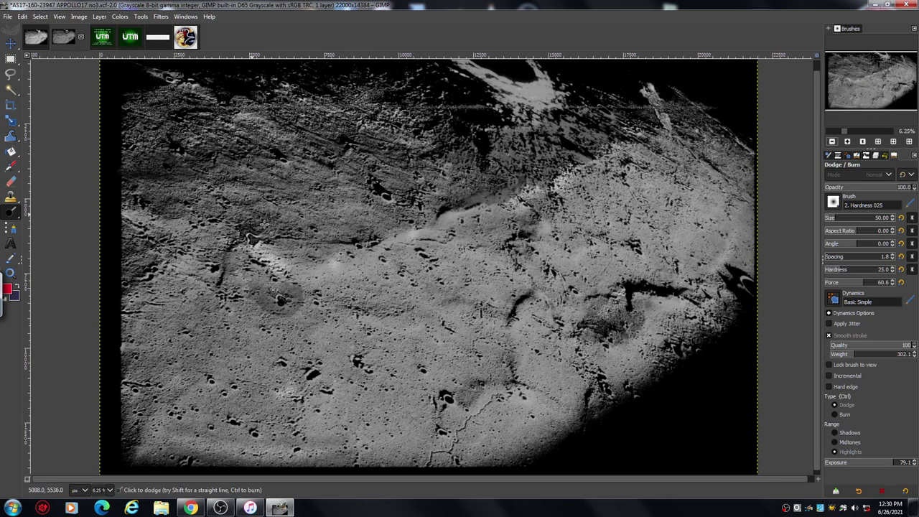
left_click(102, 42)
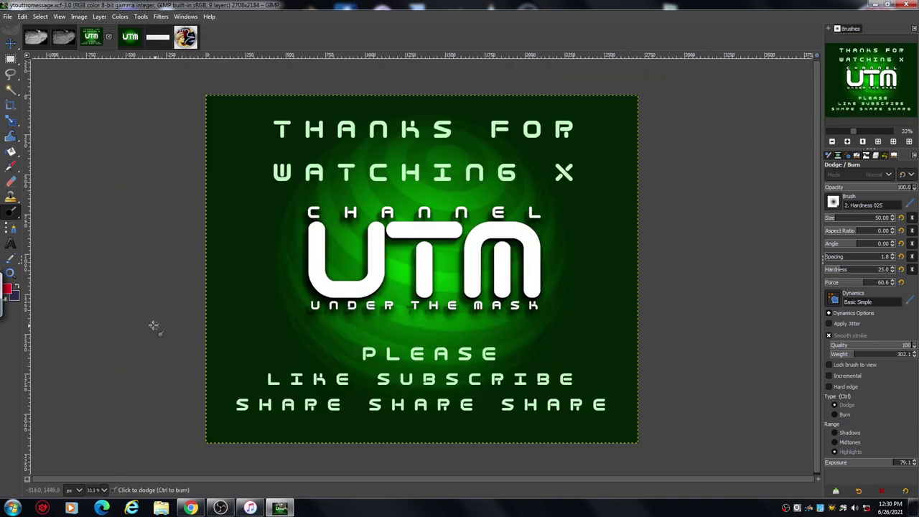